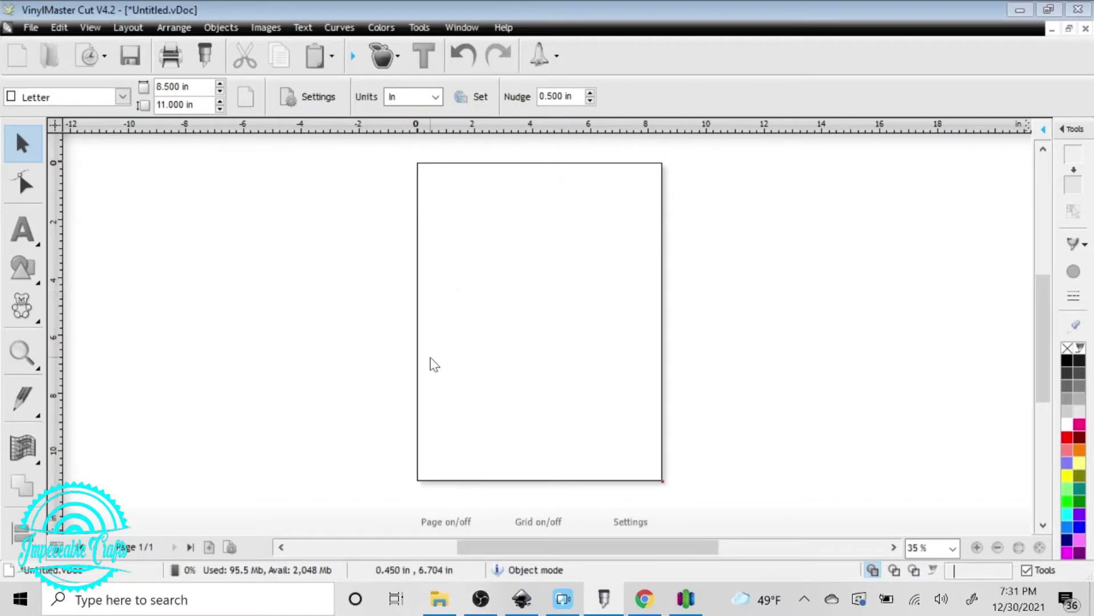
- Import the sunflower JPG from the Downloads folder into the drawing and centre it on the Letter page
{"action": "left_click", "coordinate": [438, 599]}
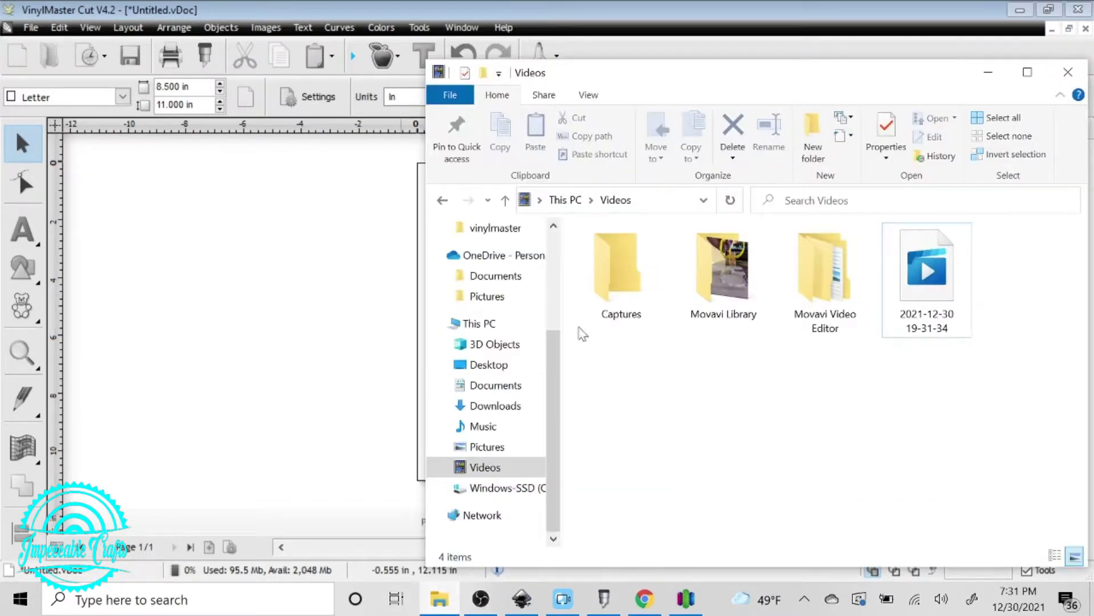
{"action": "scroll", "coordinate": [552, 370], "scroll_direction": "up", "scroll_amount": 3}
{"action": "left_click", "coordinate": [496, 283]}
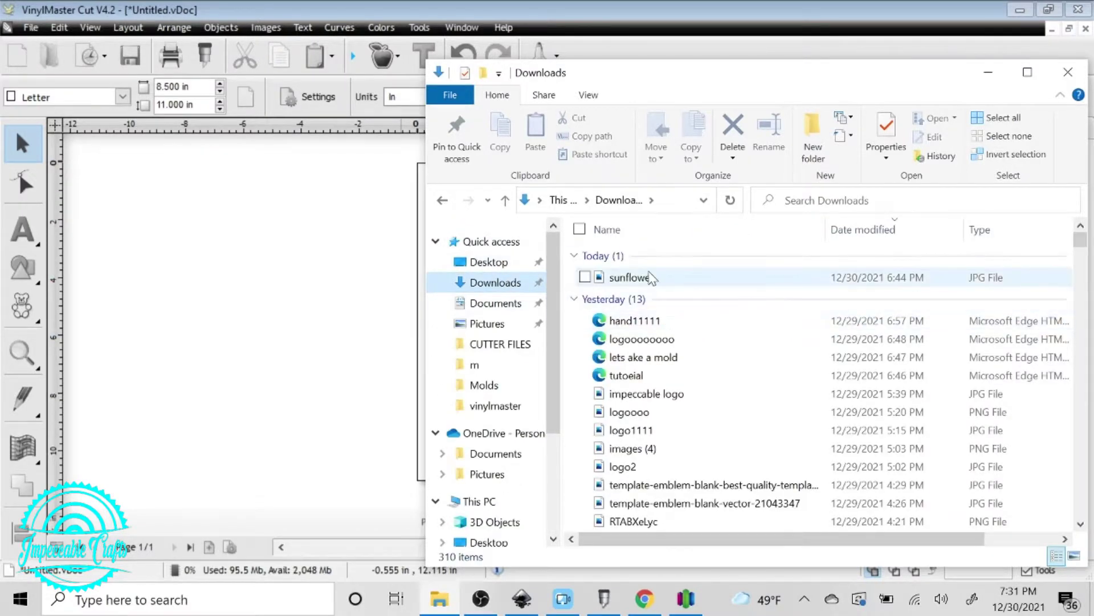
{"action": "left_click", "coordinate": [660, 280]}
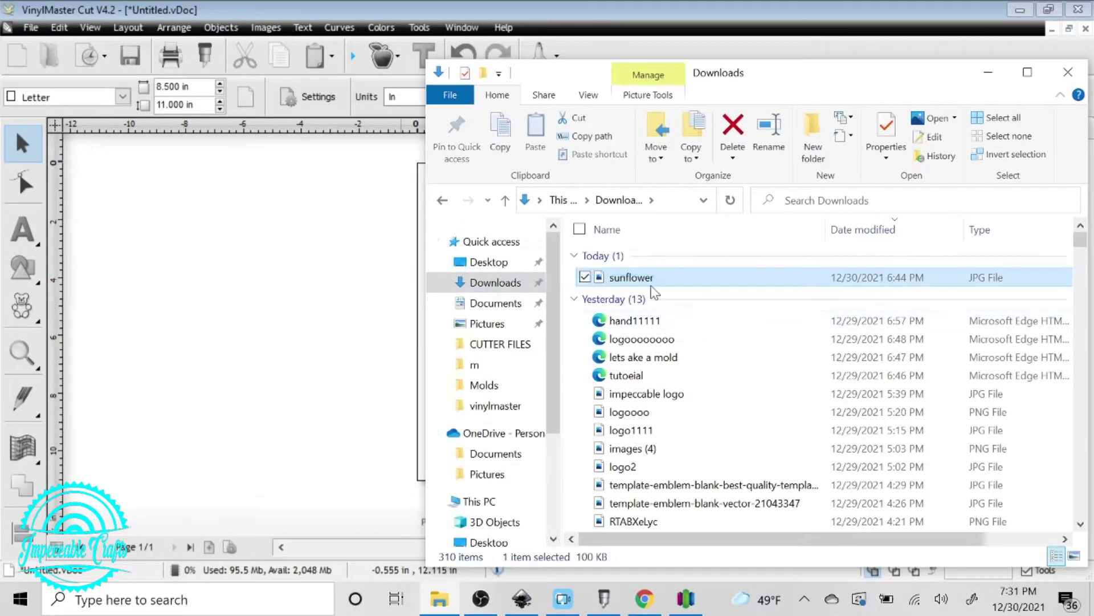
{"action": "left_click_drag", "start_coordinate": [660, 279], "coordinate": [345, 288]}
{"action": "left_click", "coordinate": [213, 286]}
{"action": "left_click_drag", "start_coordinate": [472, 399], "coordinate": [549, 308]}
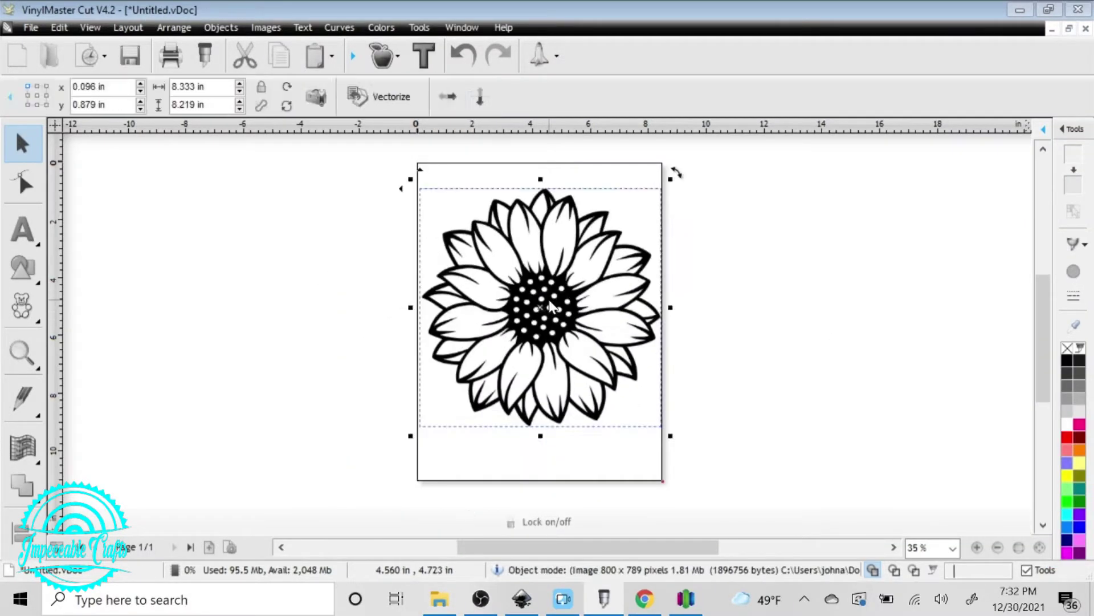
- Vectorize the sunflower image with smoothing 0.76 and corners 0.82, replacing the source image, and accept the trace
{"action": "left_click", "coordinate": [389, 98]}
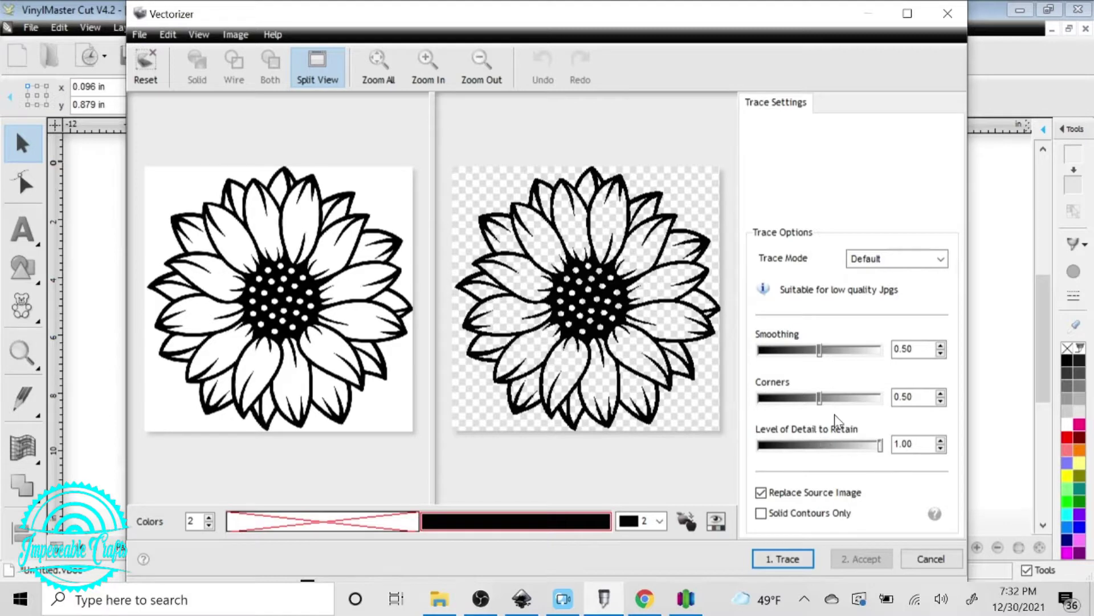
{"action": "left_click", "coordinate": [852, 350]}
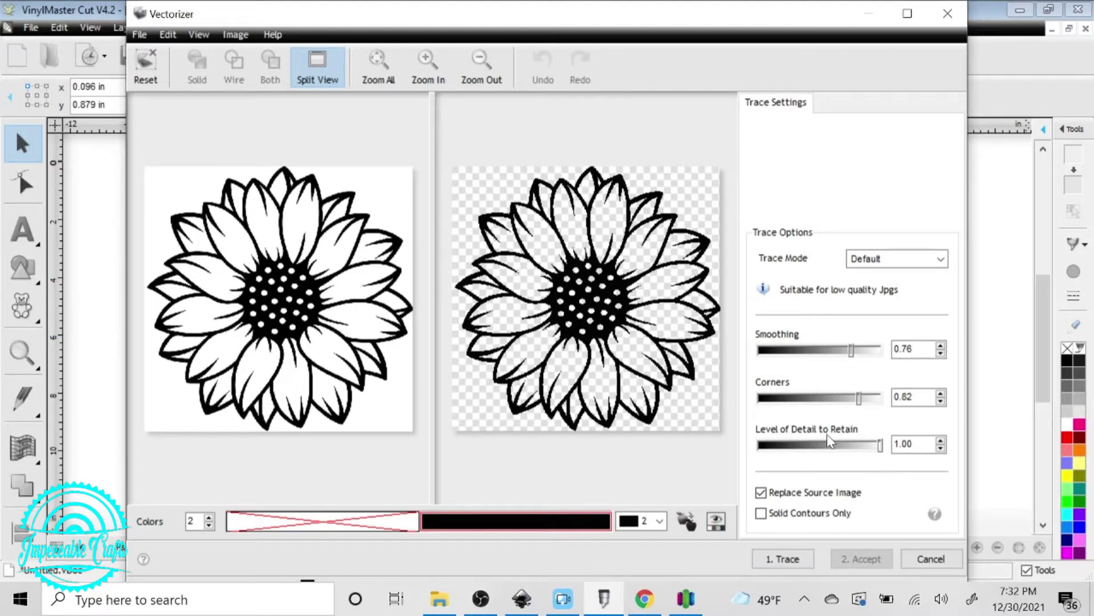
{"action": "left_click", "coordinate": [785, 558]}
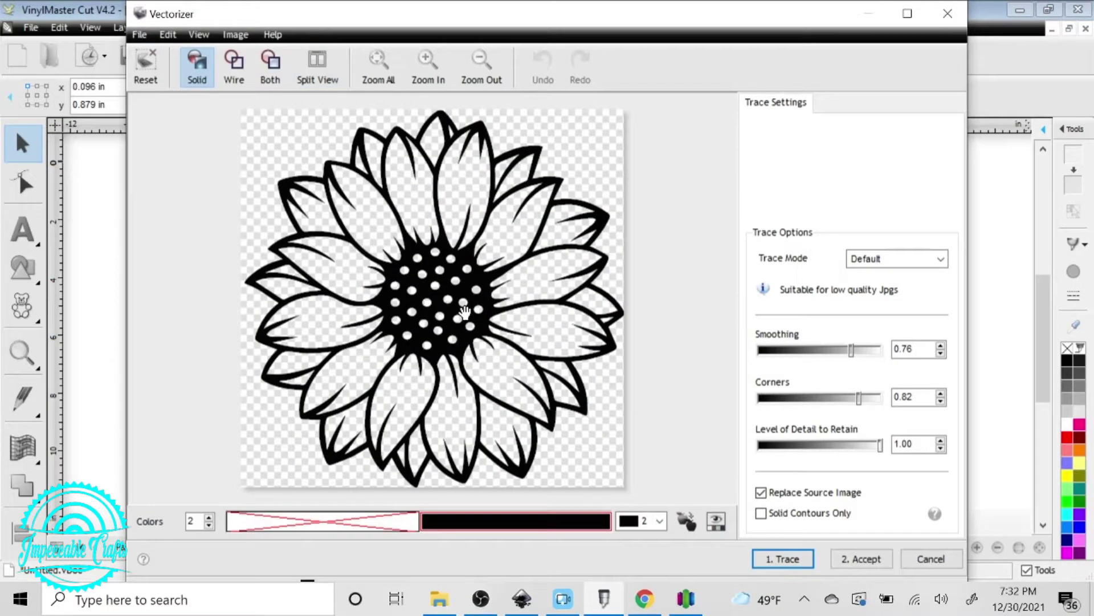
{"action": "left_click", "coordinate": [861, 558]}
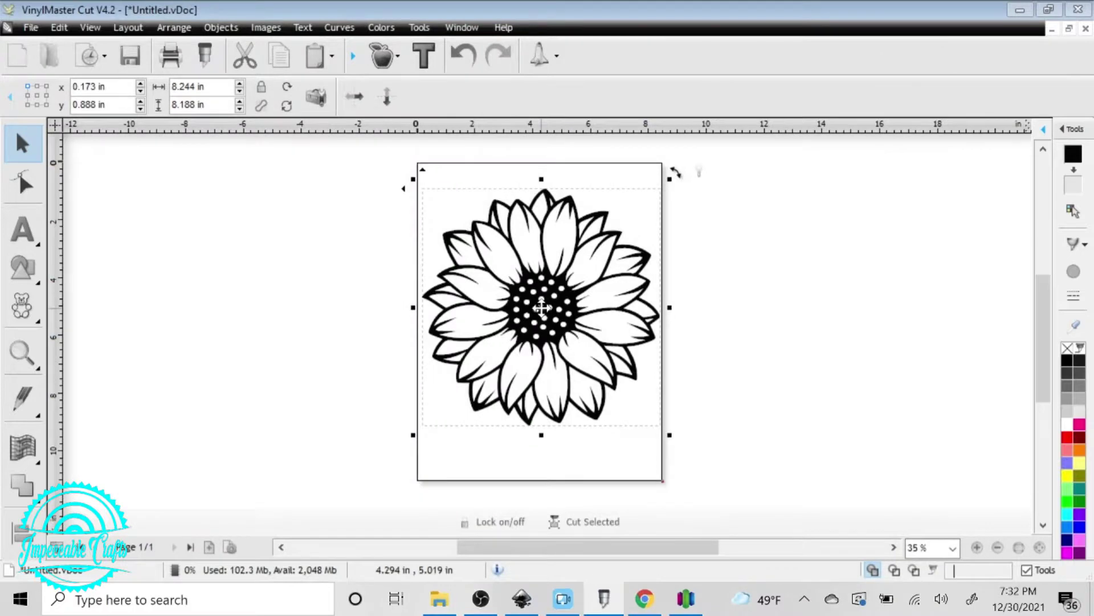
- Scale the traced sunflower down to about 2.51 by 2.49 in and place it in the upper middle of the page
{"action": "left_click_drag", "start_coordinate": [543, 307], "coordinate": [520, 315]}
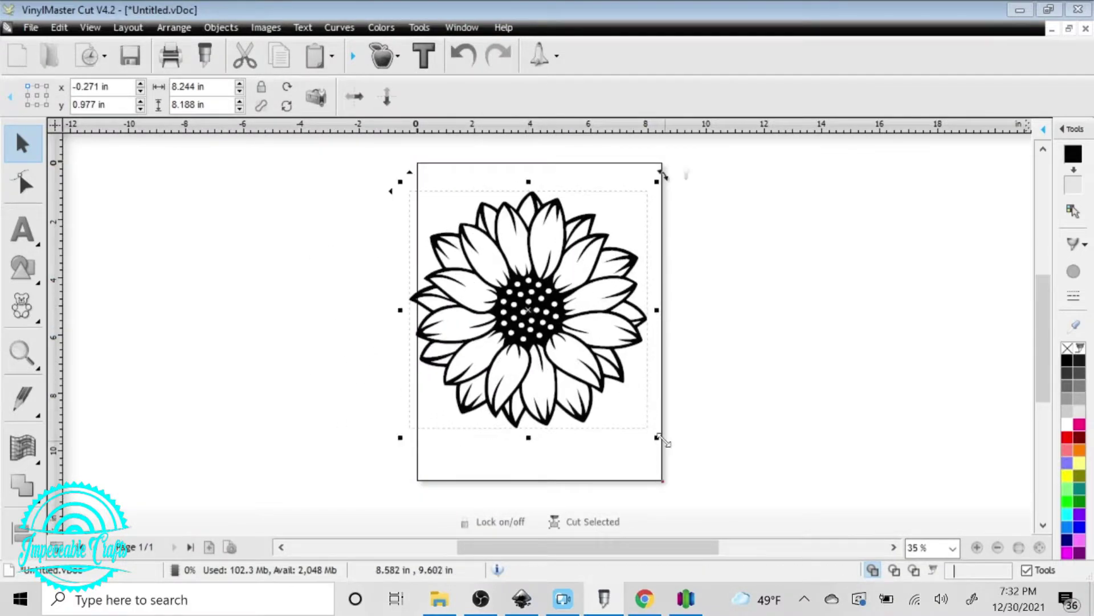
{"action": "left_click_drag", "start_coordinate": [652, 441], "coordinate": [491, 275]}
{"action": "left_click_drag", "start_coordinate": [447, 227], "coordinate": [550, 274]}
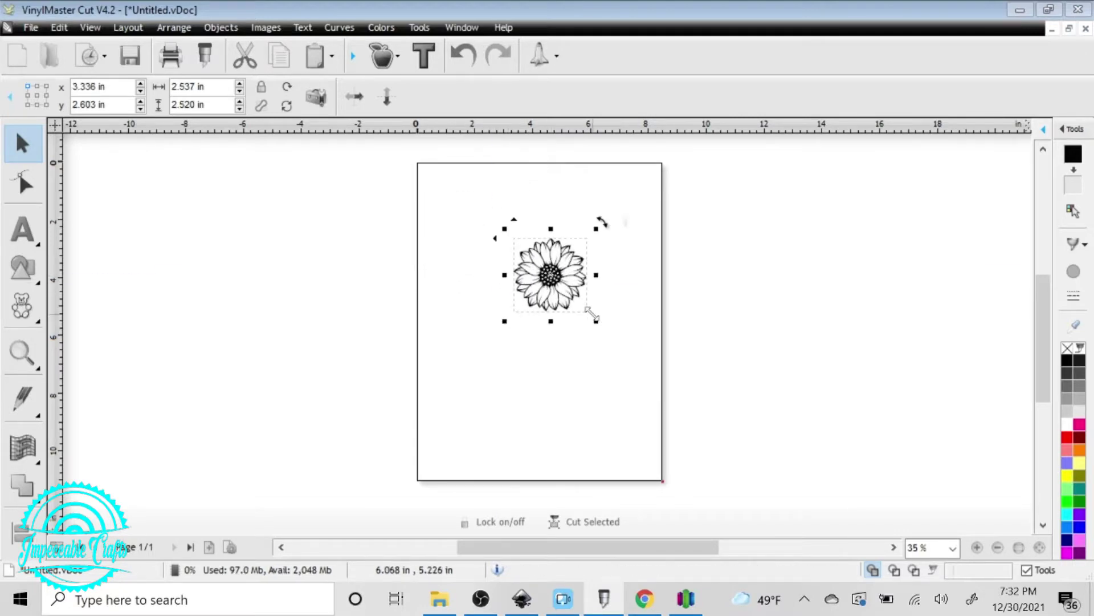
{"action": "left_click_drag", "start_coordinate": [594, 321], "coordinate": [583, 304]}
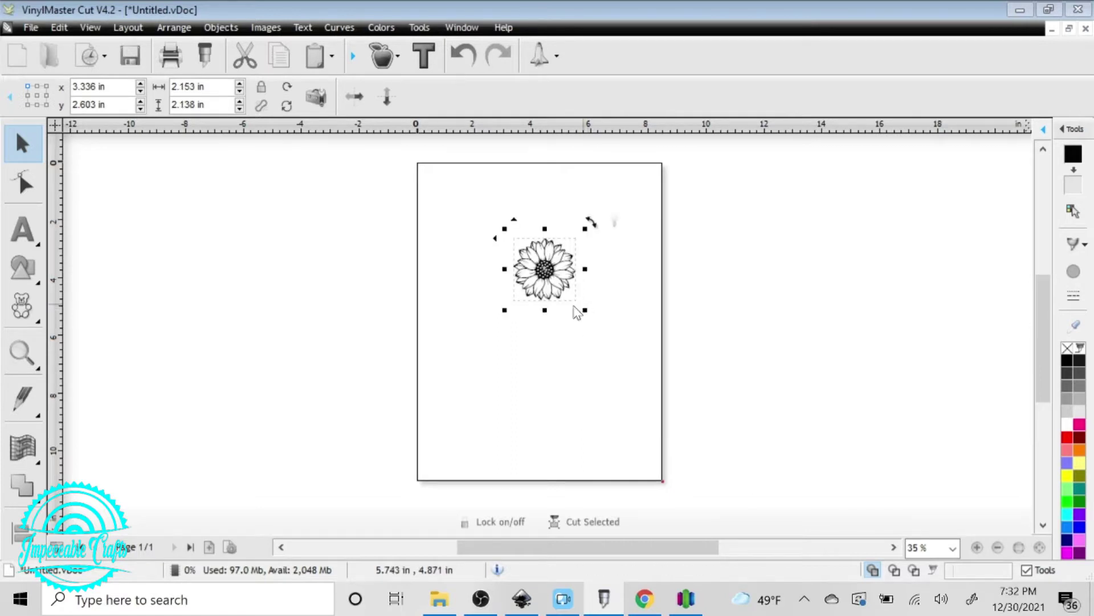
{"action": "left_click", "coordinate": [568, 292]}
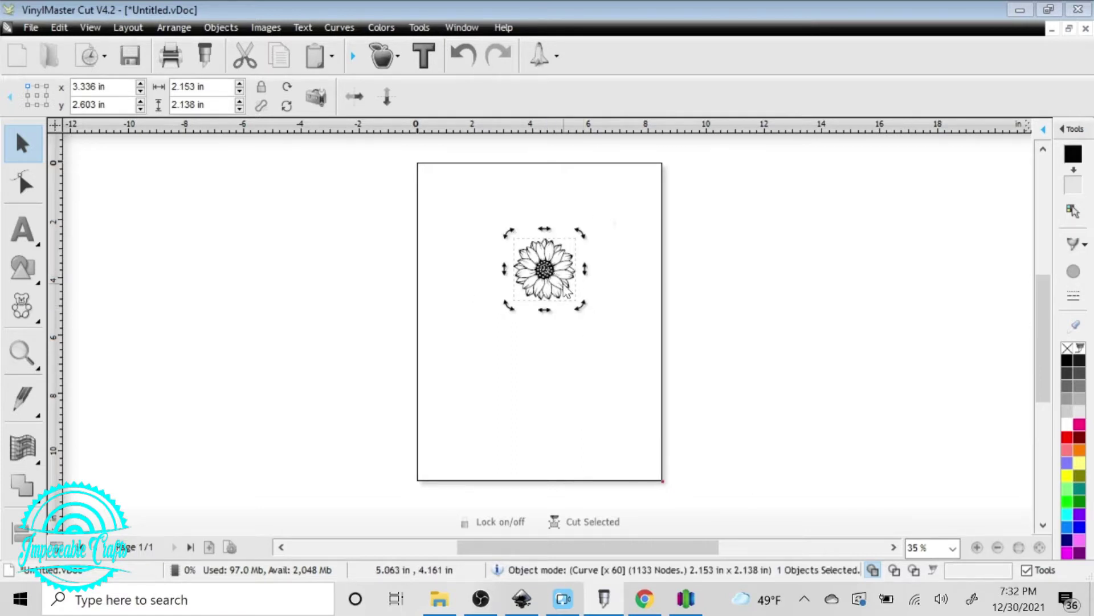
{"action": "left_click", "coordinate": [421, 283]}
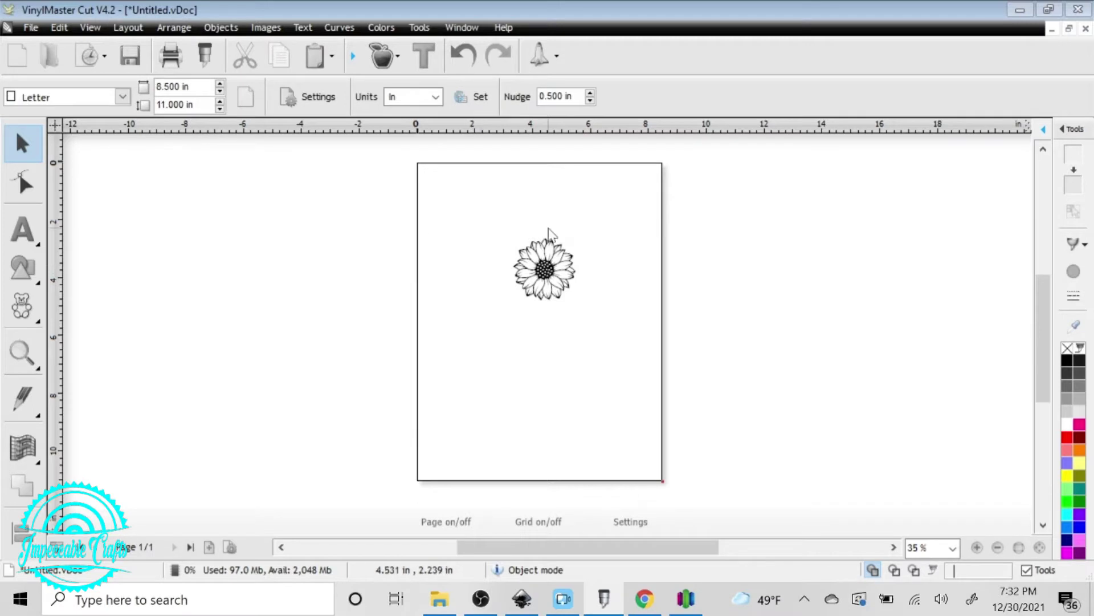
{"action": "left_click_drag", "start_coordinate": [434, 206], "coordinate": [659, 361]}
{"action": "left_click_drag", "start_coordinate": [587, 311], "coordinate": [596, 321]}
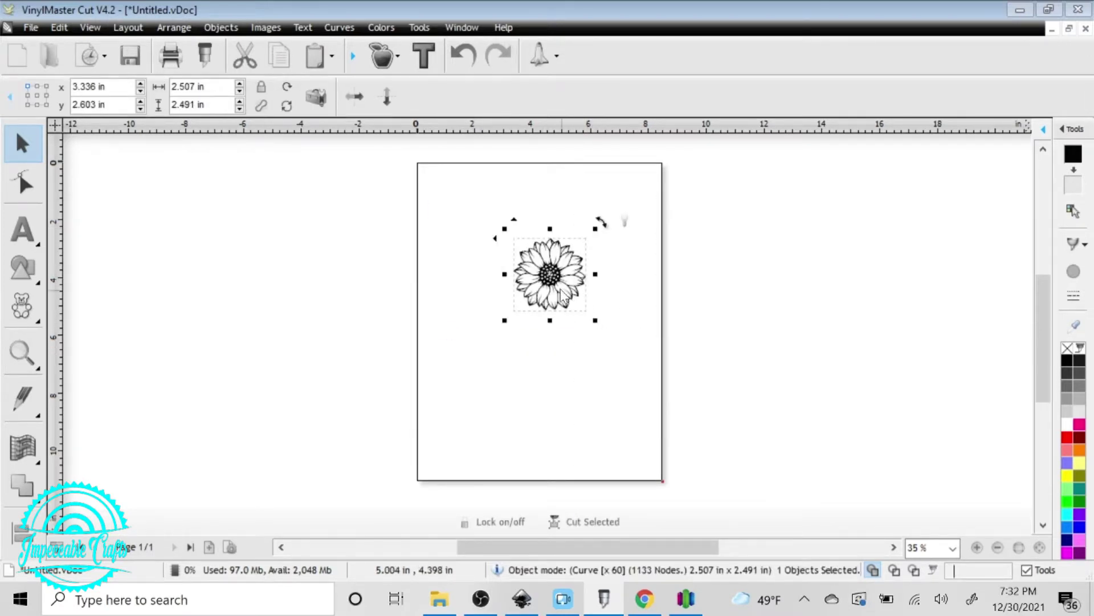
{"action": "mouse_move", "coordinate": [548, 271]}
{"action": "left_mouse_down"}
{"action": "mouse_move", "coordinate": [529, 275]}
{"action": "mouse_move", "coordinate": [539, 275]}
{"action": "left_mouse_up"}
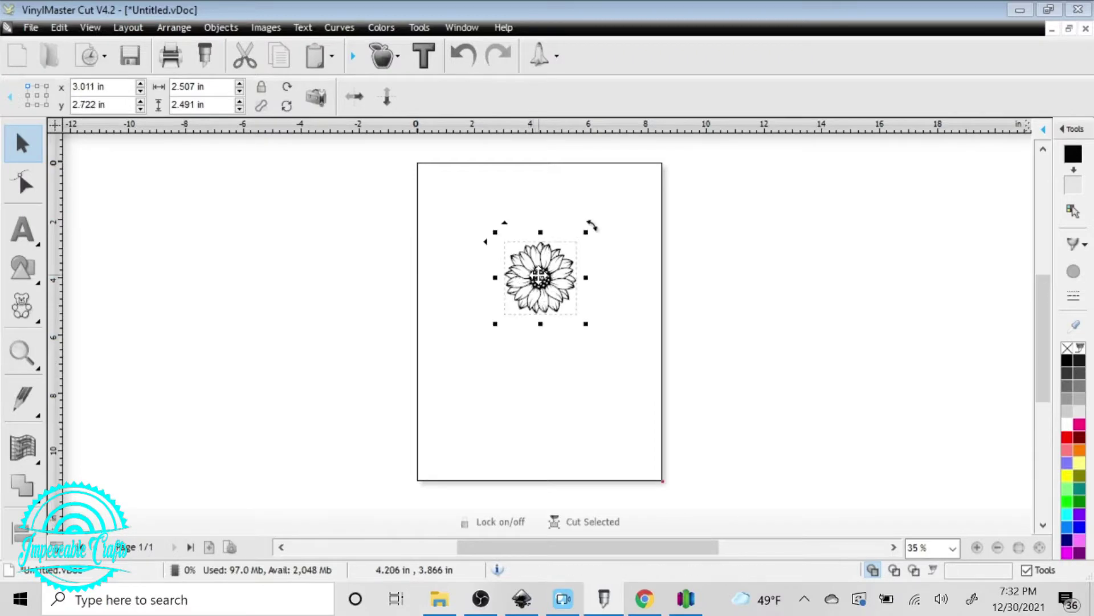
- Create a smooth, solid black outline around the whole sunflower at 1.50% (0.037 in) with holes not kept
{"action": "scroll", "coordinate": [539, 276], "scroll_direction": "up", "scroll_amount": 3}
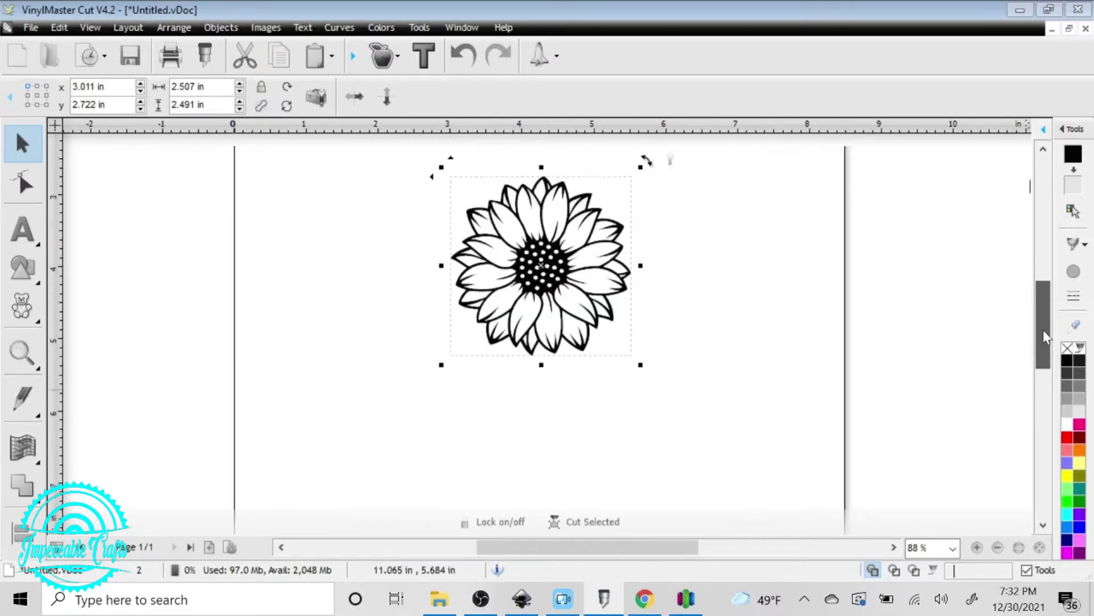
{"action": "left_click_drag", "start_coordinate": [1043, 335], "coordinate": [1043, 318]}
{"action": "left_click", "coordinate": [782, 349]}
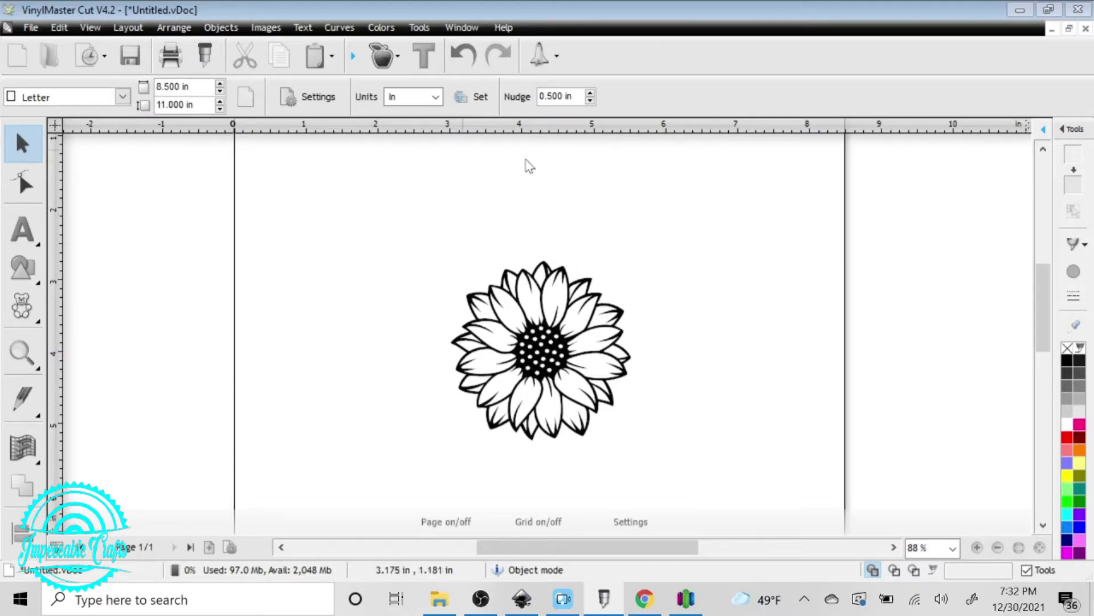
{"action": "left_click", "coordinate": [542, 331]}
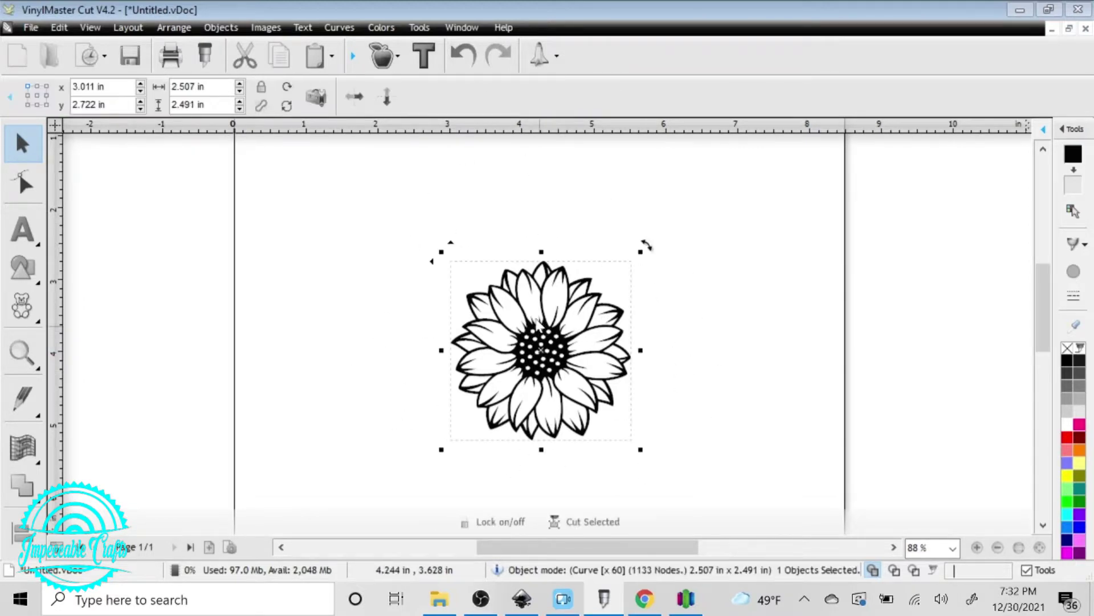
{"action": "left_click", "coordinate": [496, 274]}
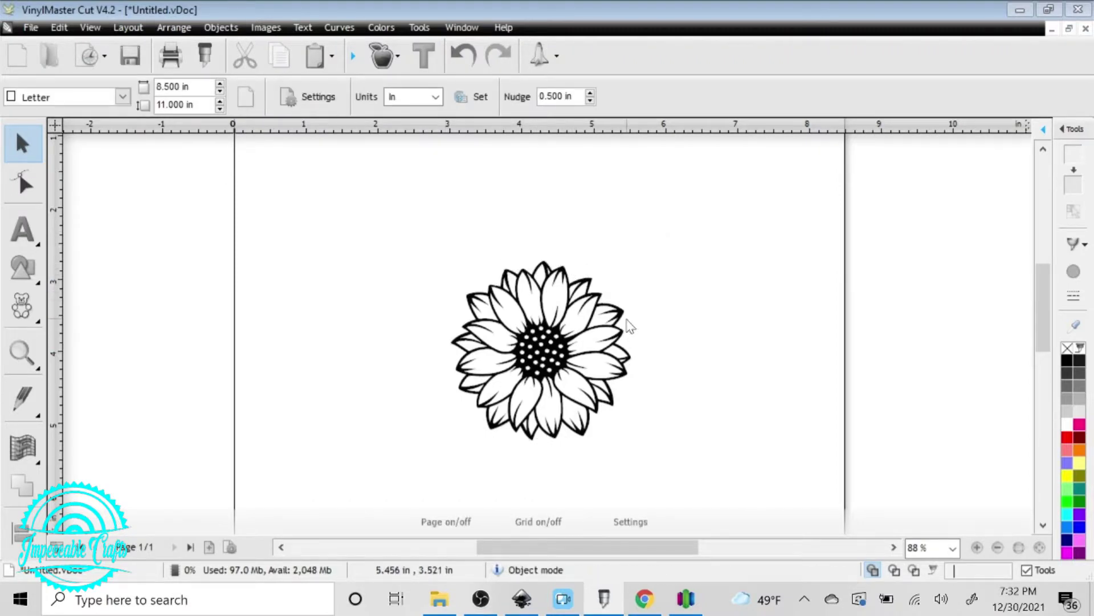
{"action": "key", "text": "ctrl+a"}
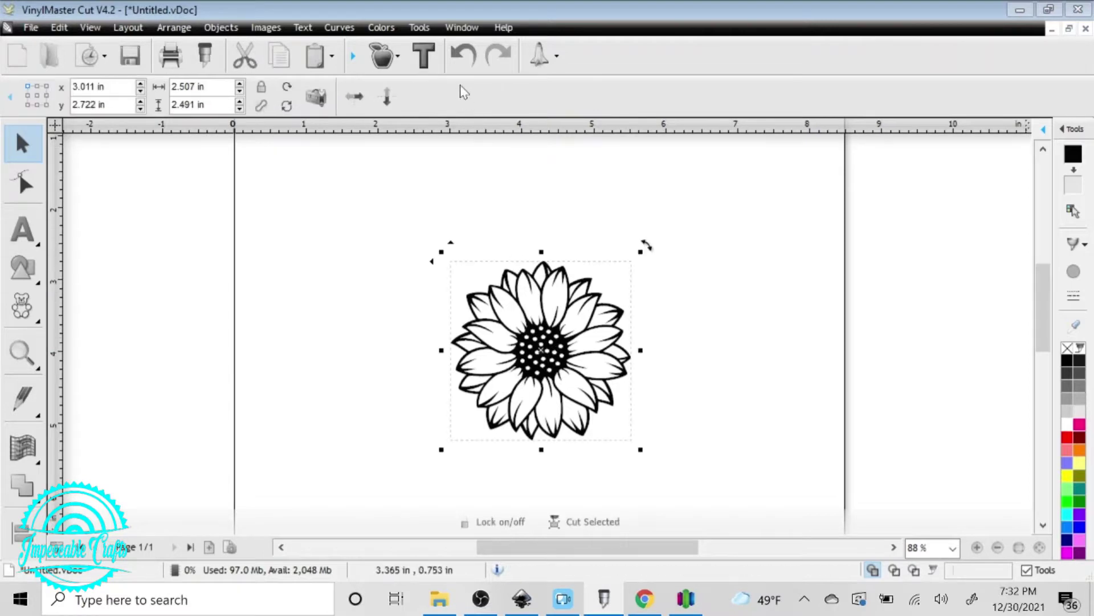
{"action": "left_click", "coordinate": [425, 57]}
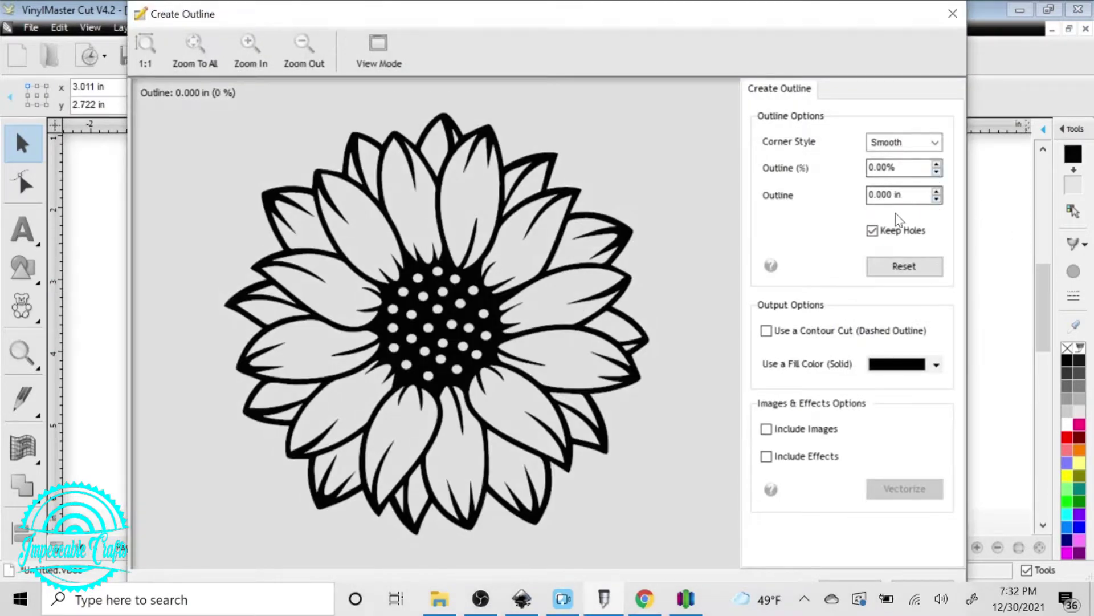
{"action": "left_click", "coordinate": [872, 230]}
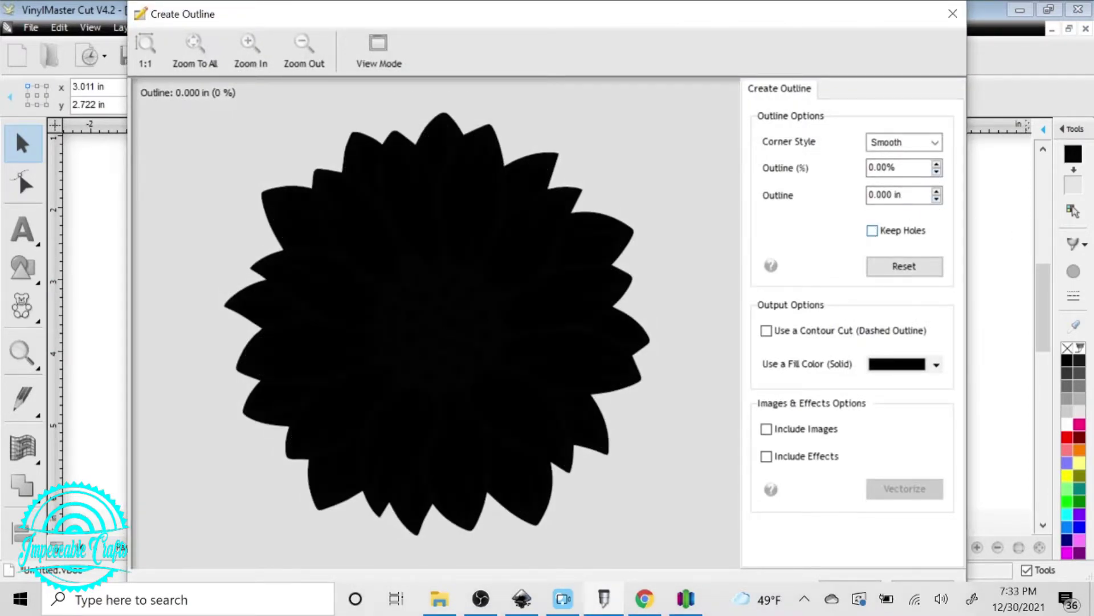
{"action": "left_click", "coordinate": [937, 163]}
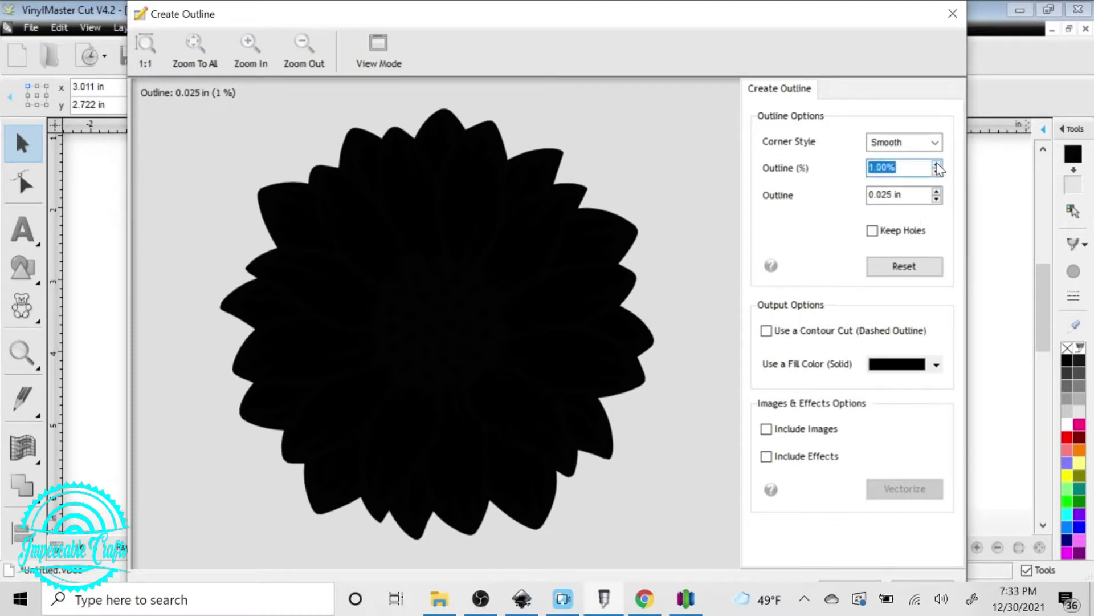
{"action": "left_click", "coordinate": [936, 164]}
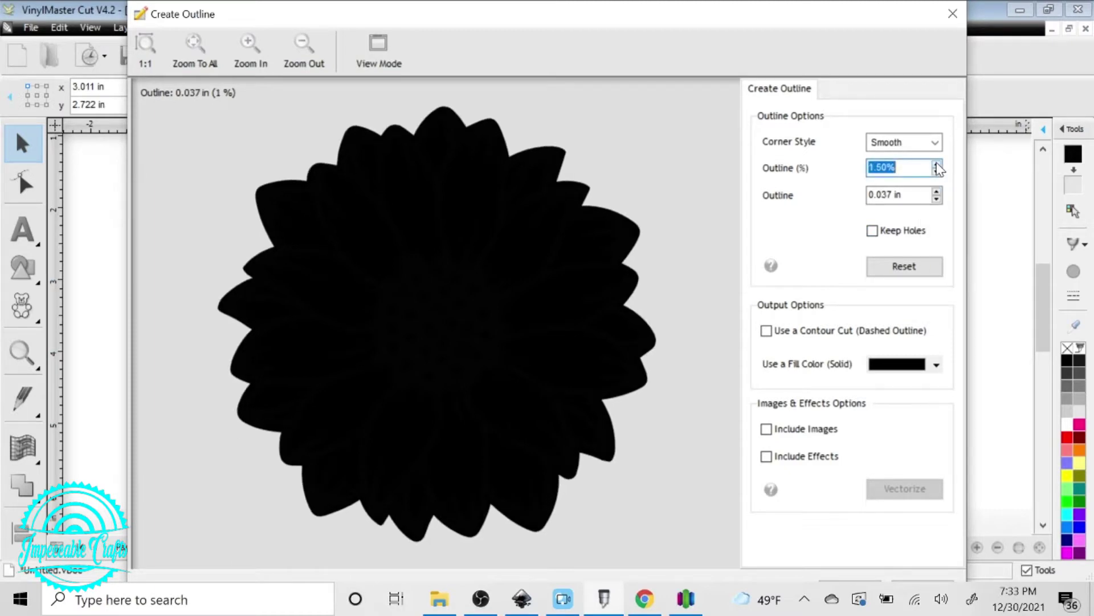
{"action": "left_click", "coordinate": [858, 579]}
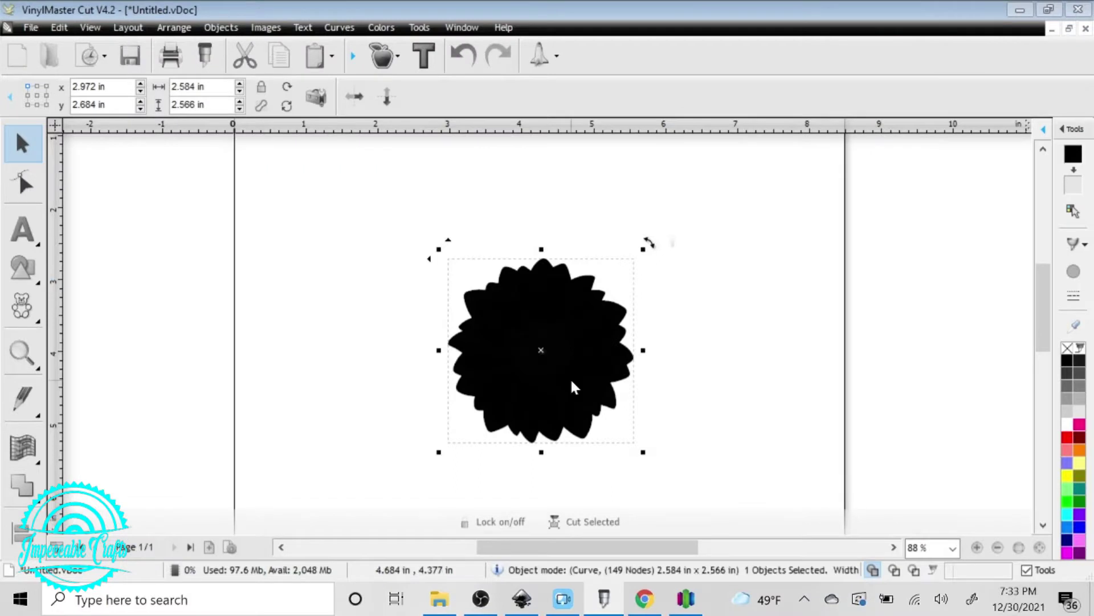
- Move the solid outline shape to the page's left edge and place the sunflower line art right beside it
{"action": "left_click_drag", "start_coordinate": [540, 349], "coordinate": [333, 345]}
{"action": "left_click", "coordinate": [713, 371]}
{"action": "left_click", "coordinate": [544, 353]}
{"action": "left_click_drag", "start_coordinate": [544, 353], "coordinate": [334, 343]}
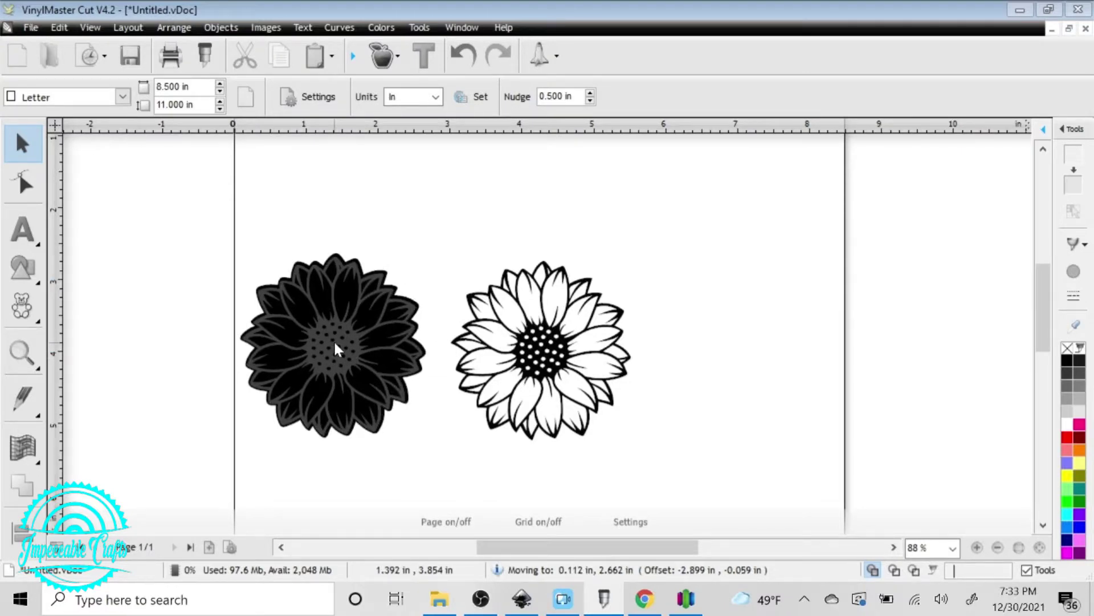
{"action": "left_click_drag", "start_coordinate": [334, 343], "coordinate": [517, 337]}
{"action": "left_click", "coordinate": [720, 352]}
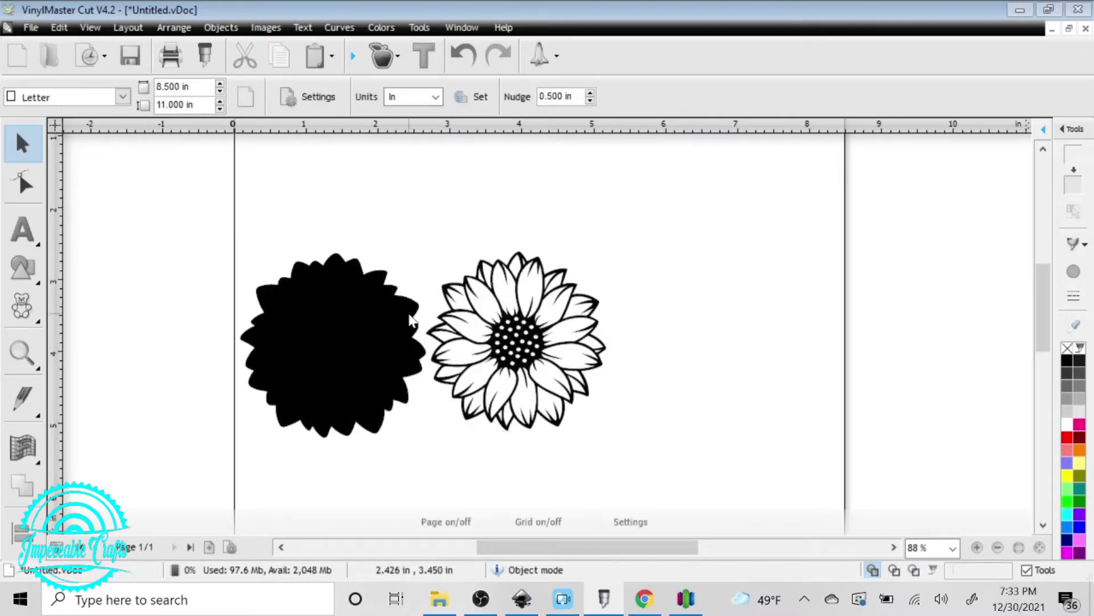
{"action": "left_click", "coordinate": [344, 320]}
{"action": "left_click", "coordinate": [496, 325]}
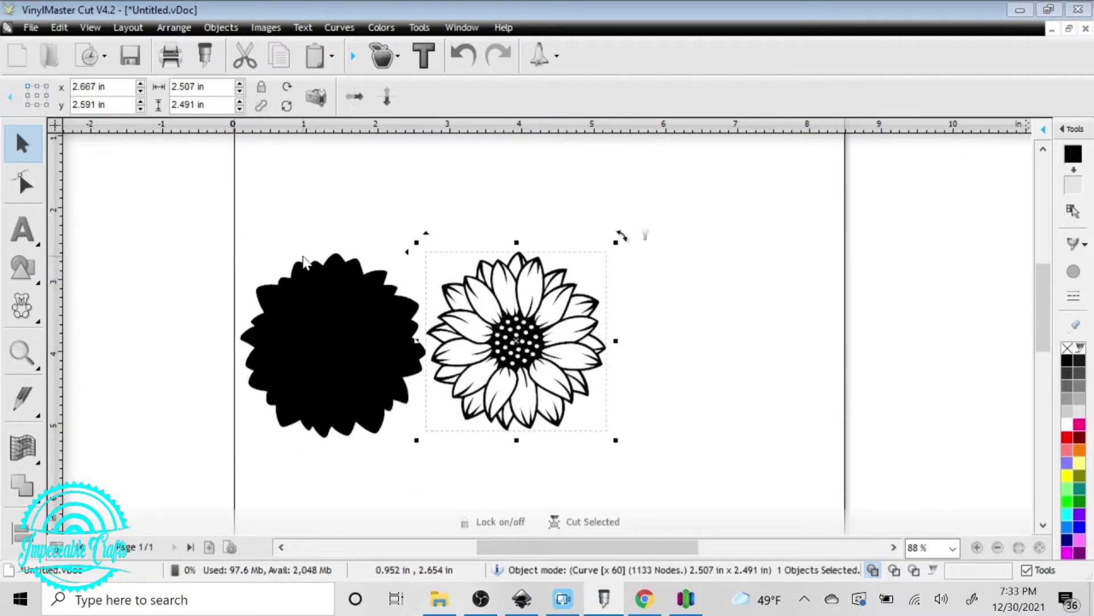
{"action": "left_click", "coordinate": [664, 372]}
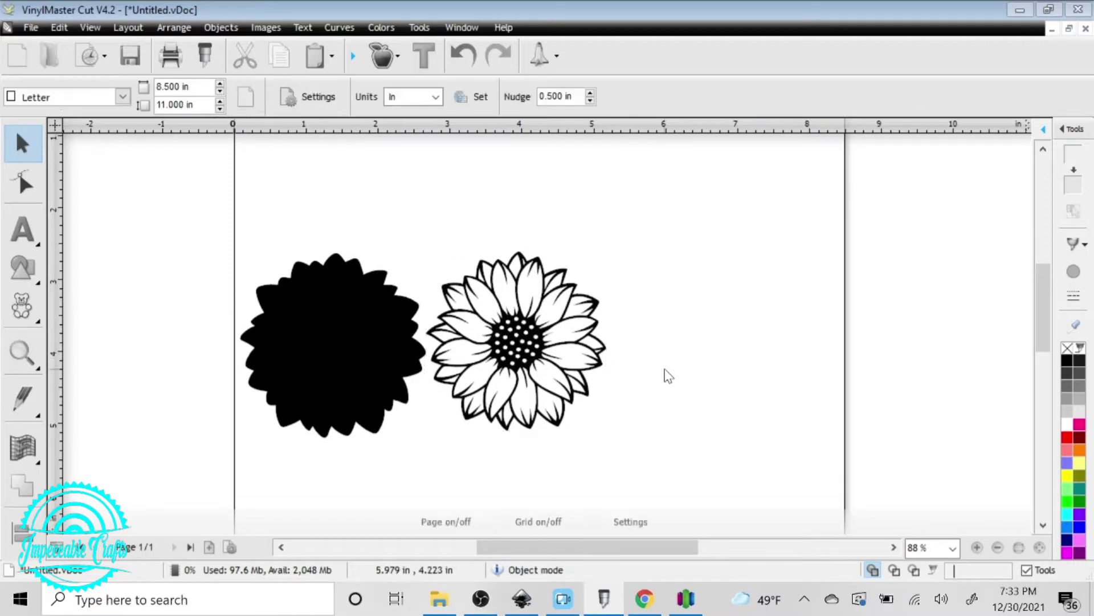
{"action": "left_click", "coordinate": [307, 342]}
{"action": "left_click", "coordinate": [460, 160]}
{"action": "left_click_drag", "start_coordinate": [222, 213], "coordinate": [716, 489]}
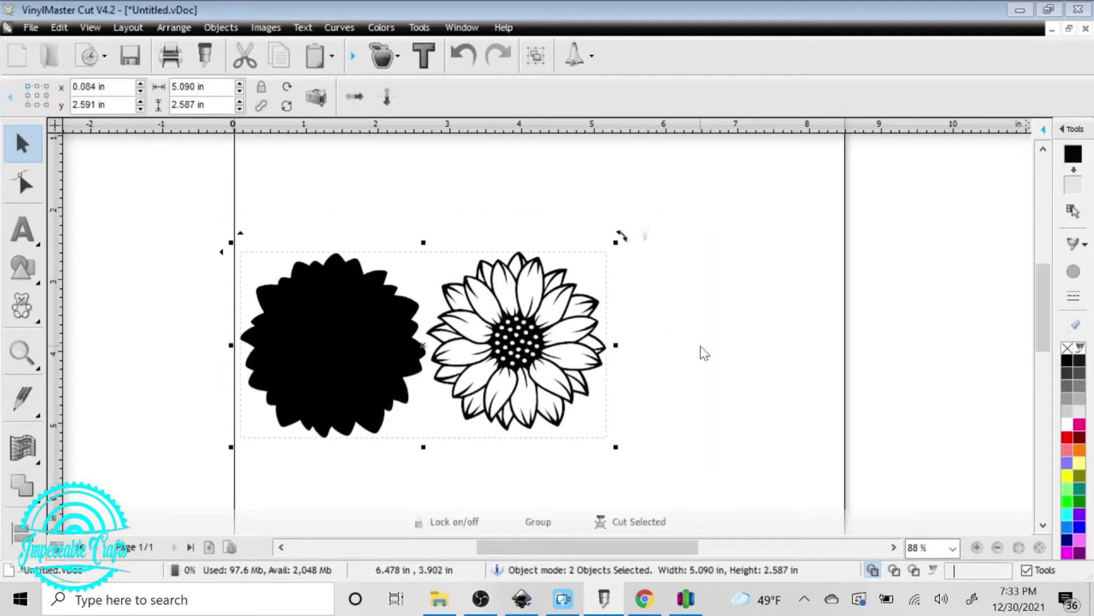
{"action": "left_click", "coordinate": [661, 379]}
- Create a second smooth outline around the solid silhouette at 6.50% (0.167 in) with holes not kept
{"action": "left_click", "coordinate": [344, 330]}
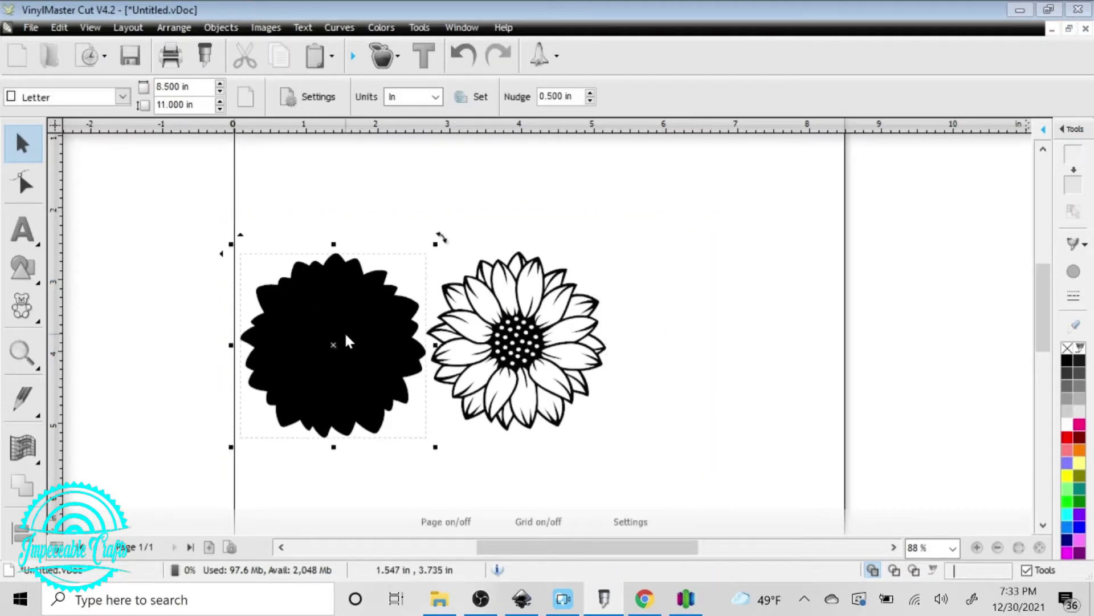
{"action": "left_click", "coordinate": [423, 55]}
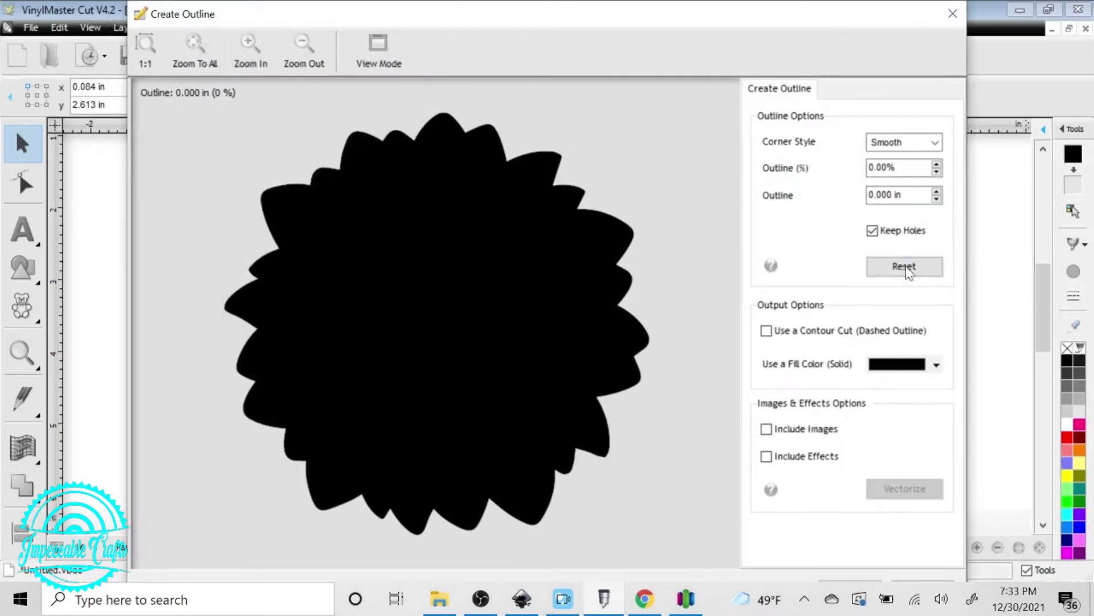
{"action": "left_click", "coordinate": [872, 230]}
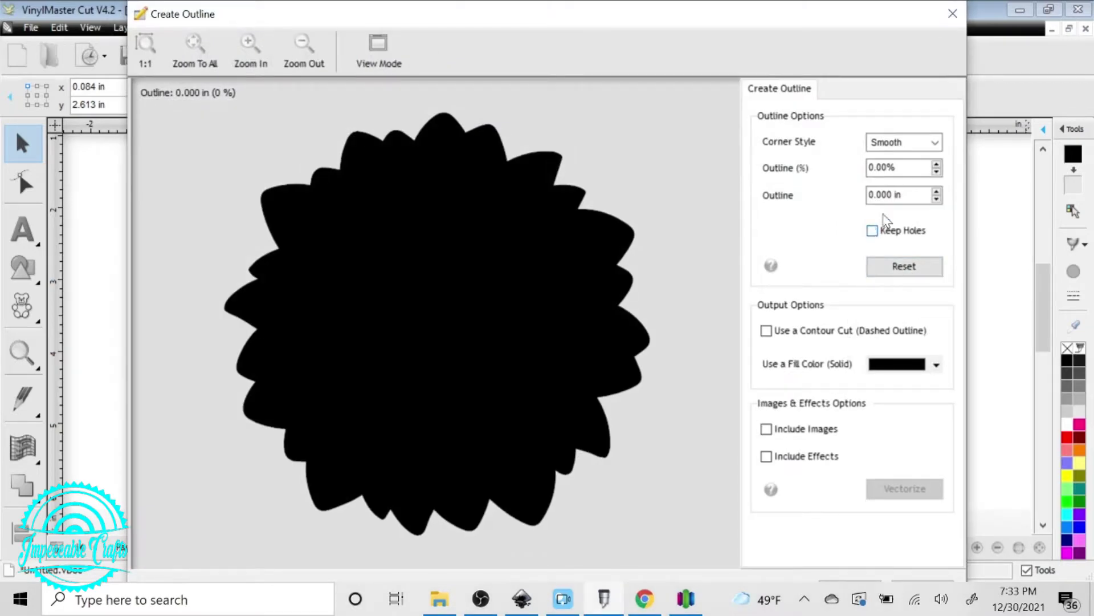
{"action": "left_click", "coordinate": [936, 164]}
{"action": "left_click", "coordinate": [936, 164]}
{"action": "left_click", "coordinate": [936, 164]}
{"action": "left_click", "coordinate": [936, 165]}
{"action": "left_click", "coordinate": [937, 165]}
{"action": "left_click", "coordinate": [936, 164]}
{"action": "left_click", "coordinate": [936, 164]}
{"action": "left_click", "coordinate": [936, 164]}
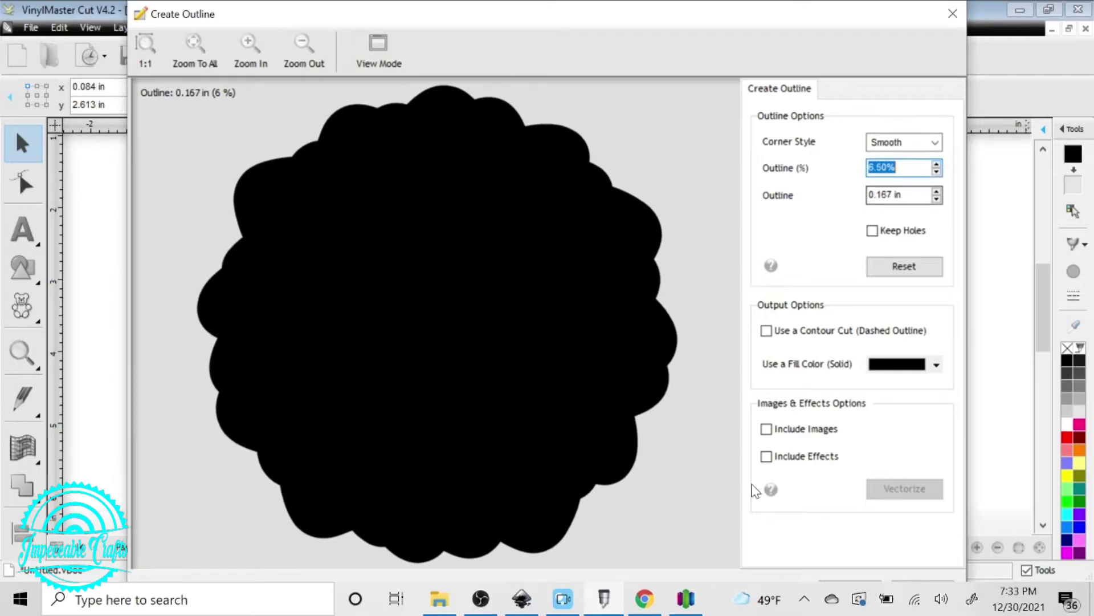
{"action": "left_click", "coordinate": [855, 580]}
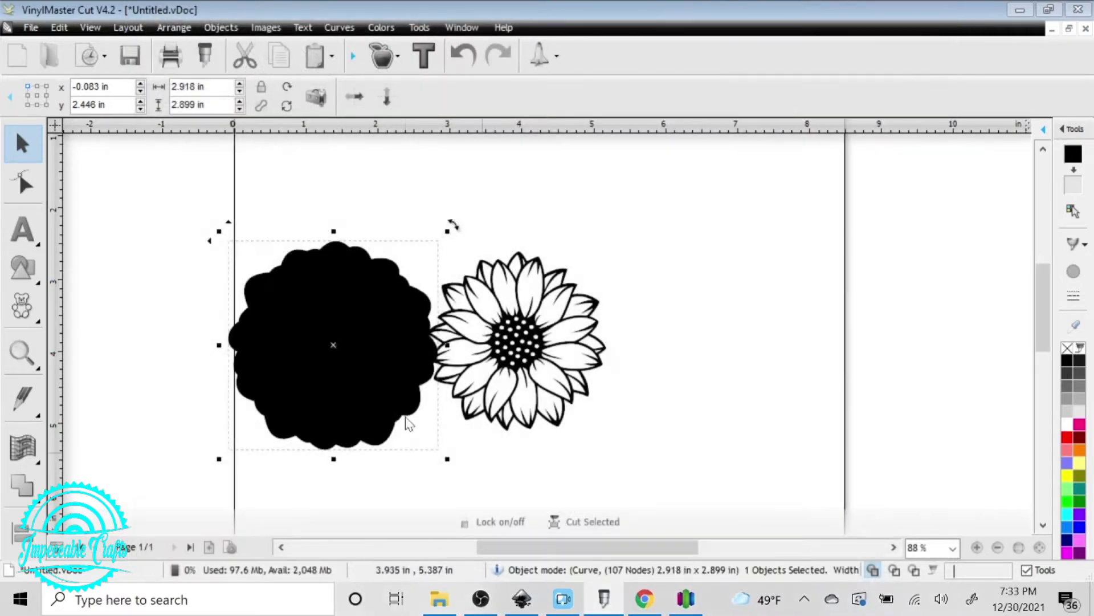
- Move the larger solid outline shape to the right of the sunflower line art and fill it white
{"action": "mouse_move", "coordinate": [337, 348]}
{"action": "left_mouse_down"}
{"action": "mouse_move", "coordinate": [745, 335]}
{"action": "mouse_move", "coordinate": [749, 345]}
{"action": "mouse_move", "coordinate": [435, 330]}
{"action": "mouse_move", "coordinate": [333, 348]}
{"action": "left_mouse_up"}
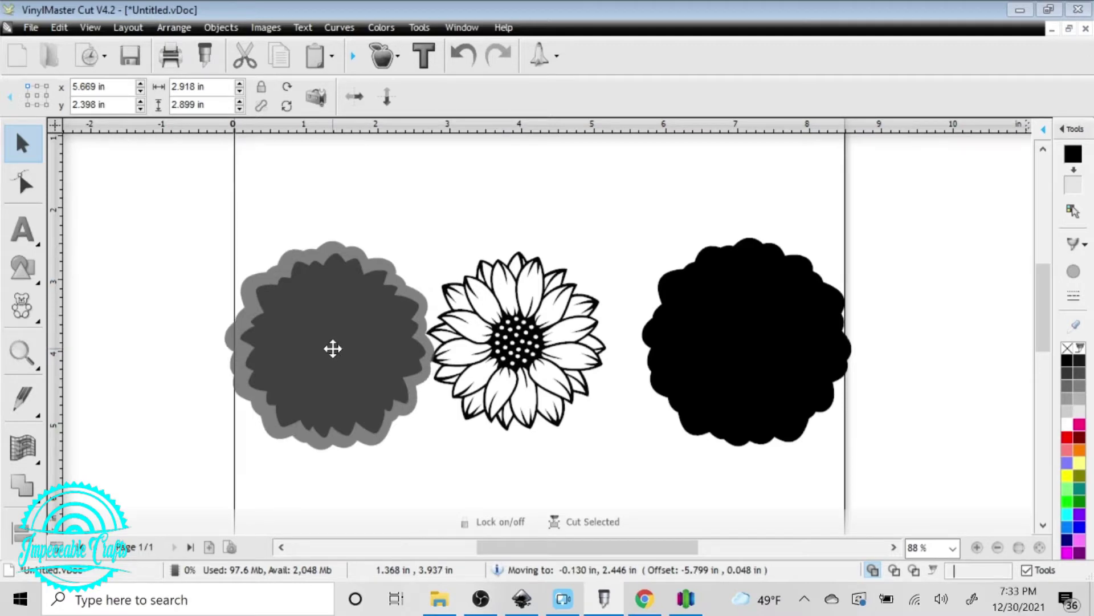
{"action": "left_click_drag", "start_coordinate": [333, 348], "coordinate": [729, 337]}
{"action": "left_click", "coordinate": [909, 315]}
{"action": "left_click", "coordinate": [810, 331]}
{"action": "left_click", "coordinate": [1070, 427]}
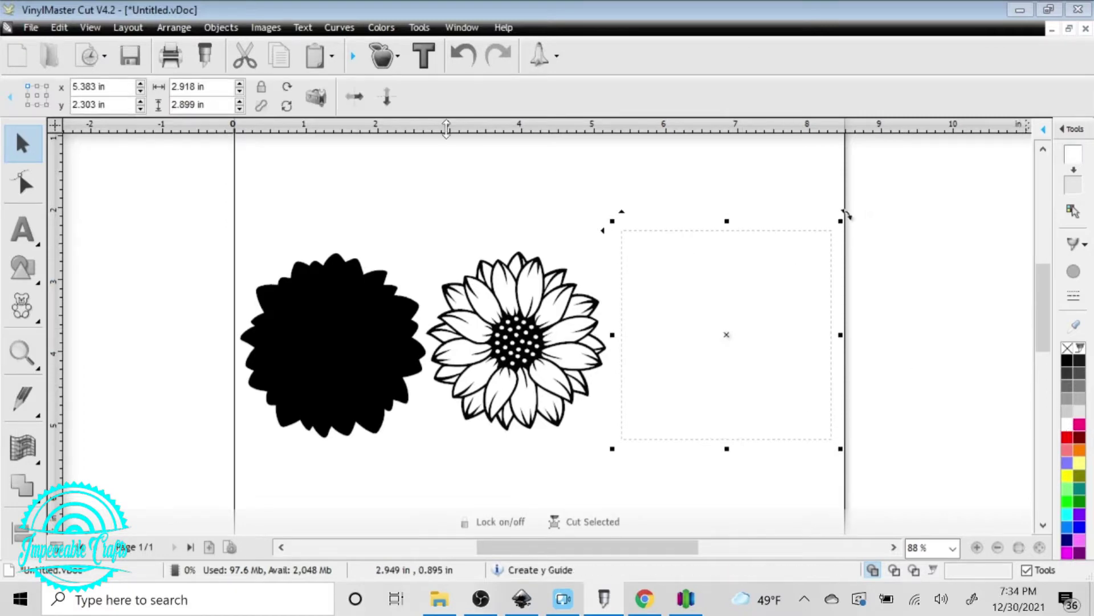
- Create a smooth black outline around the white scalloped shape at 5.50% (0.159 in) with holes kept
{"action": "left_click", "coordinate": [381, 55]}
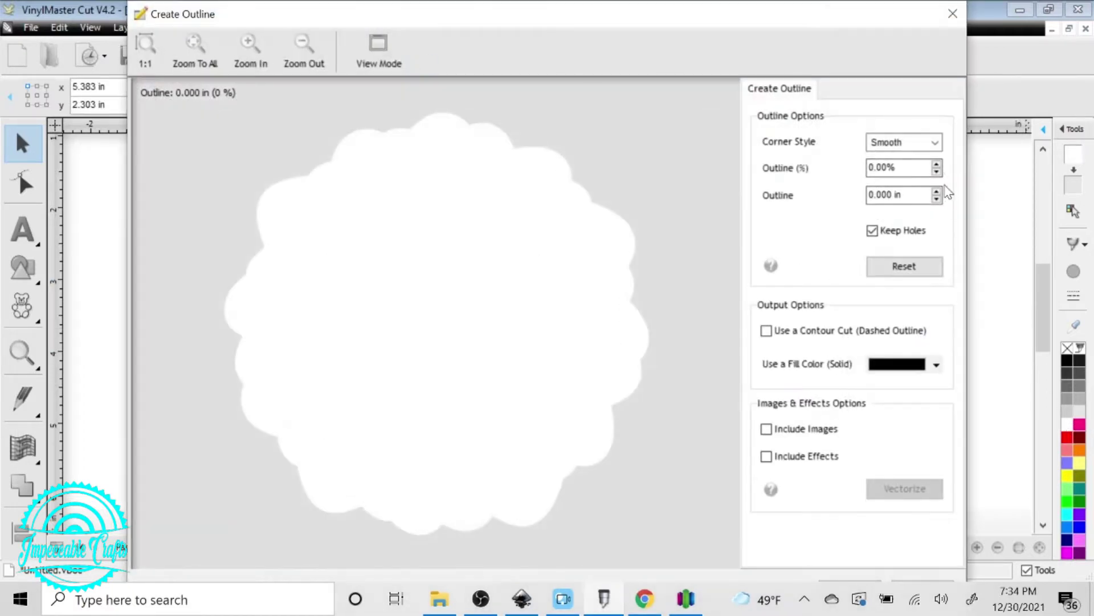
{"action": "left_click_drag", "start_coordinate": [937, 165], "coordinate": [937, 165]}
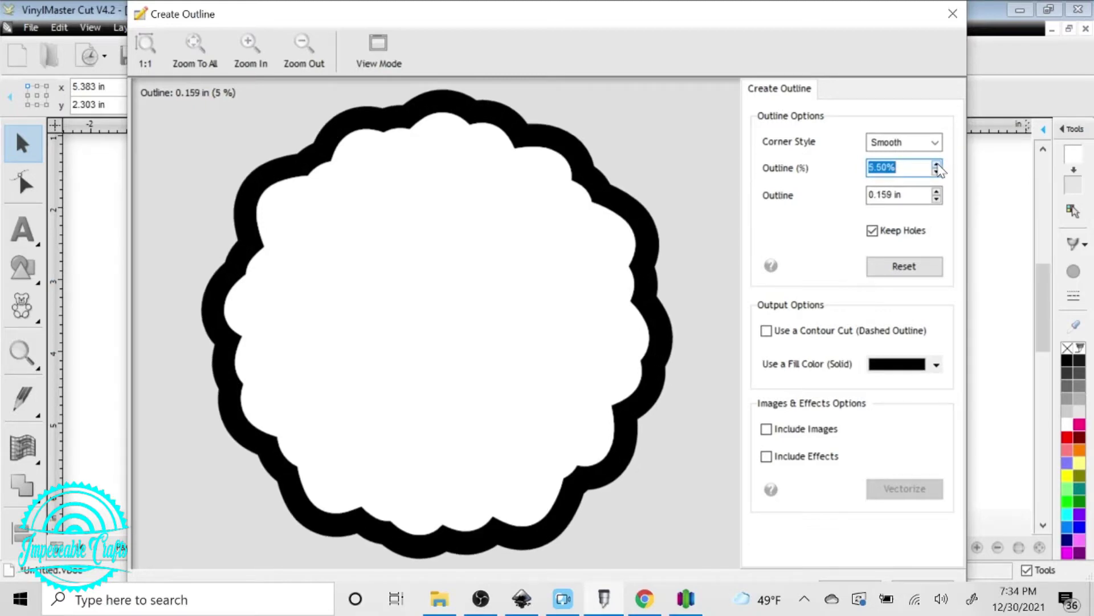
{"action": "left_click", "coordinate": [857, 580]}
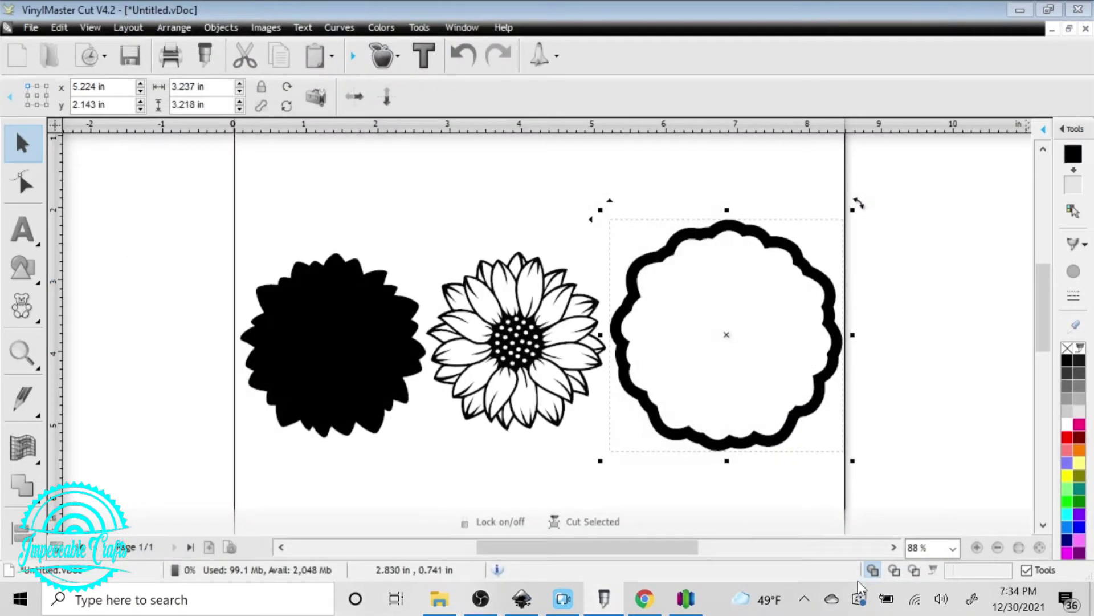
- Group the white scalloped shape with its black outline and shift the group slightly up and to the right
{"action": "left_click", "coordinate": [577, 191]}
{"action": "left_click_drag", "start_coordinate": [590, 168], "coordinate": [963, 530]}
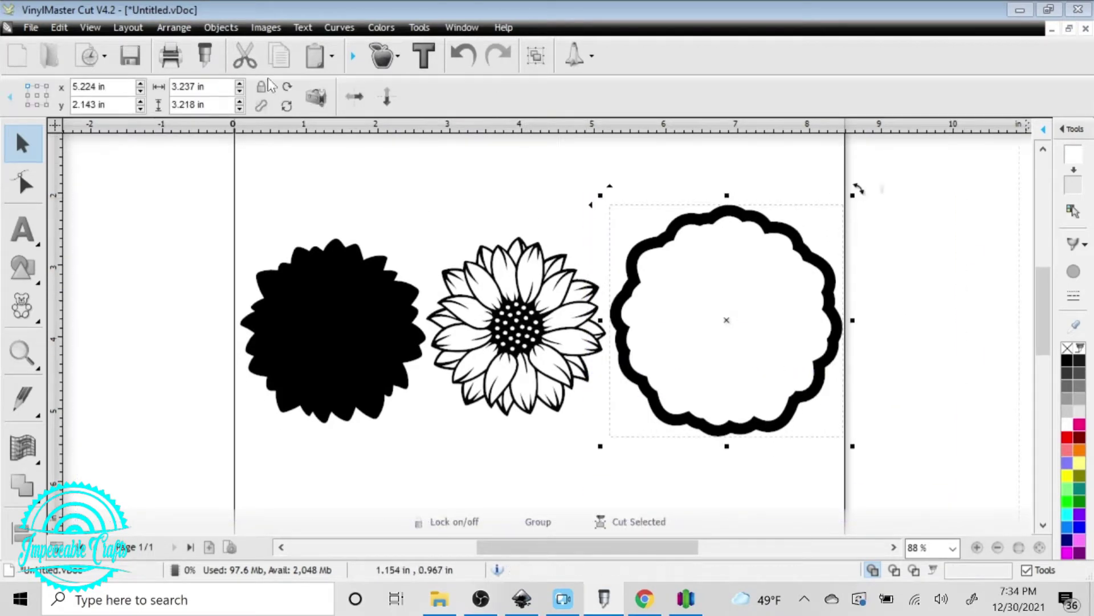
{"action": "left_click", "coordinate": [222, 30]}
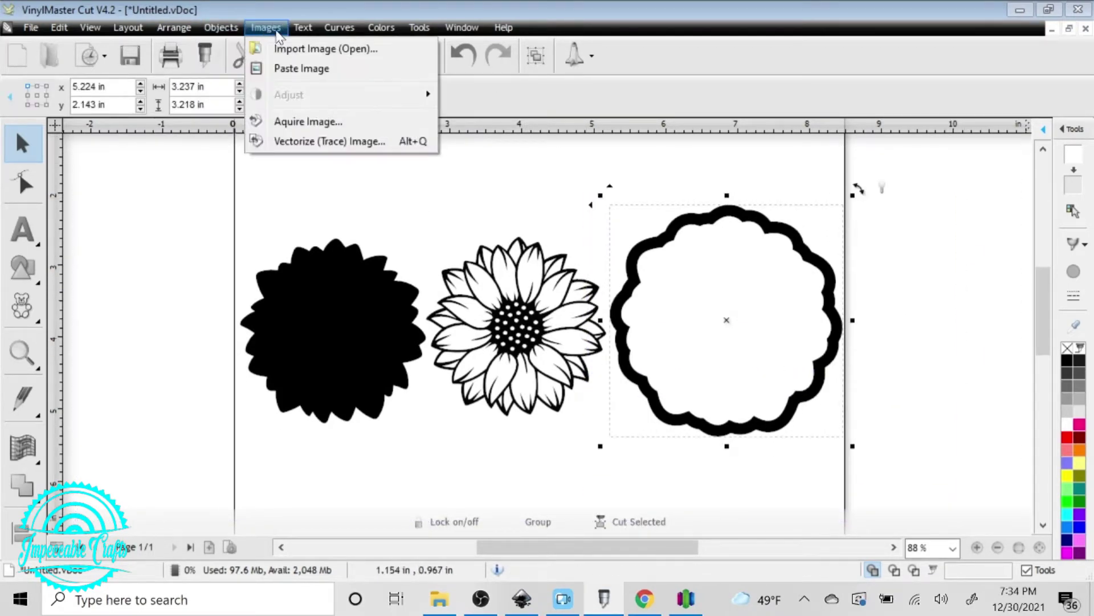
{"action": "mouse_move", "coordinate": [169, 39]}
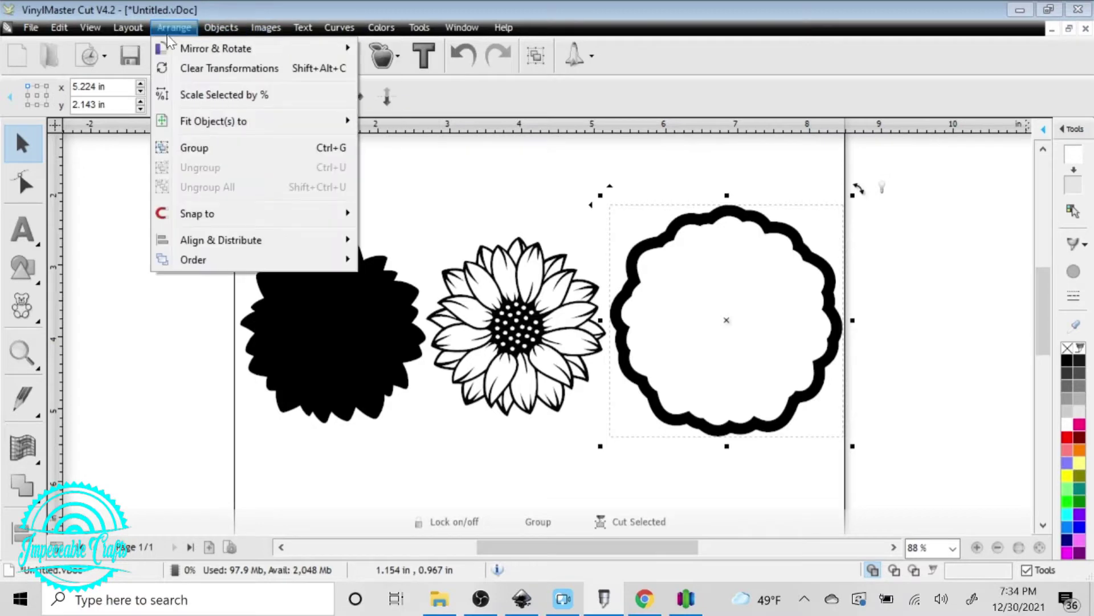
{"action": "left_click", "coordinate": [208, 149]}
{"action": "left_click", "coordinate": [684, 203]}
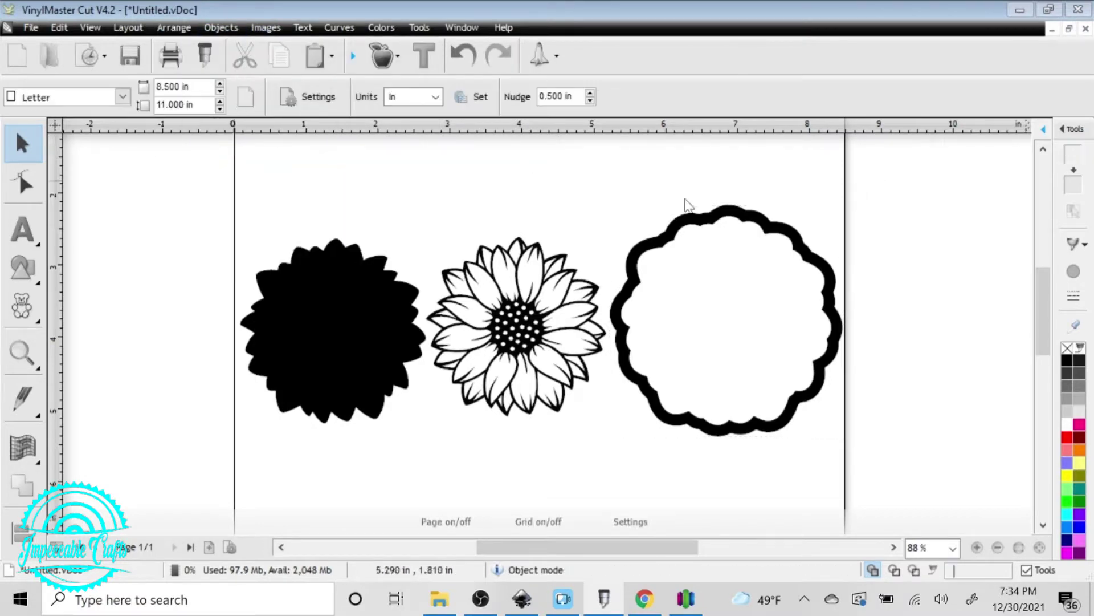
{"action": "mouse_move", "coordinate": [706, 230]}
{"action": "left_mouse_down"}
{"action": "mouse_move", "coordinate": [829, 261]}
{"action": "mouse_move", "coordinate": [777, 253]}
{"action": "mouse_move", "coordinate": [869, 209]}
{"action": "mouse_move", "coordinate": [708, 230]}
{"action": "left_mouse_up"}
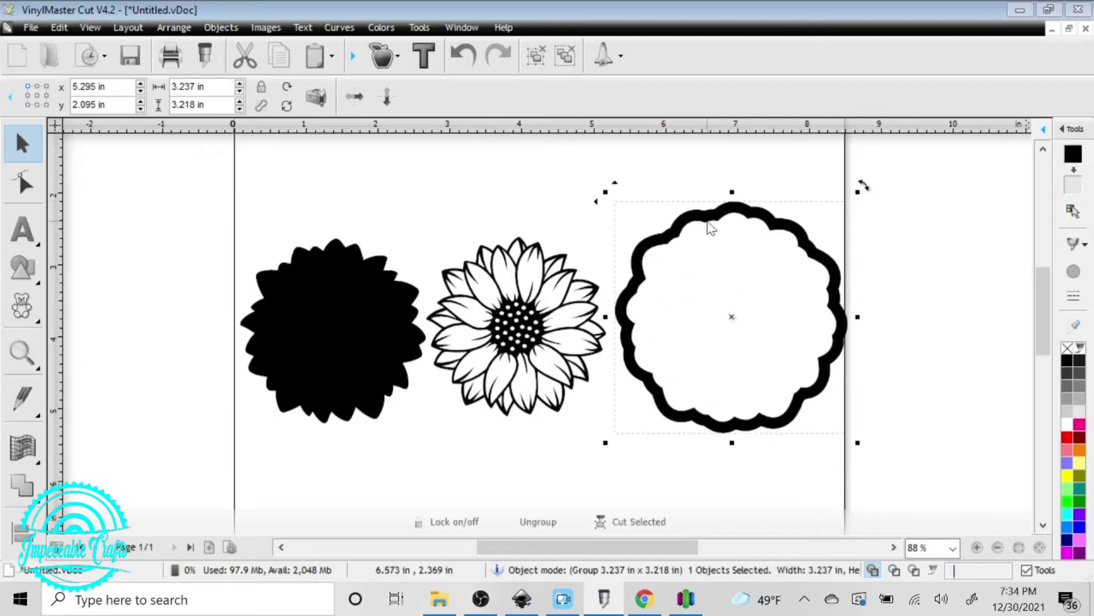
{"action": "left_click", "coordinate": [779, 175]}
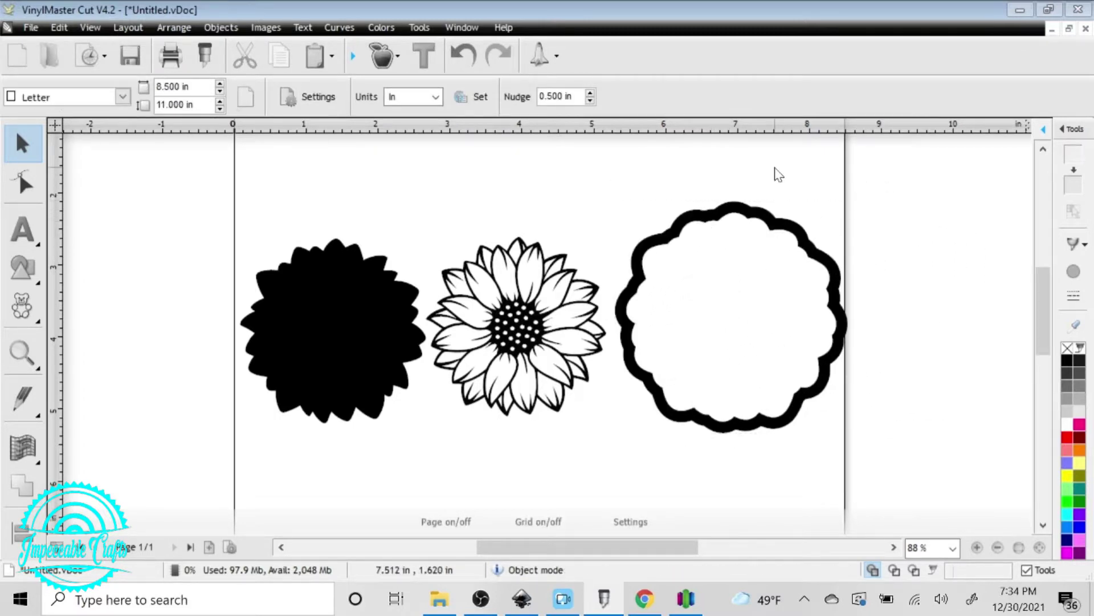
- Export only the grouped scalloped ring to the Downloads folder as an SVG file named sunflowercase
{"action": "left_click_drag", "start_coordinate": [606, 167], "coordinate": [982, 508]}
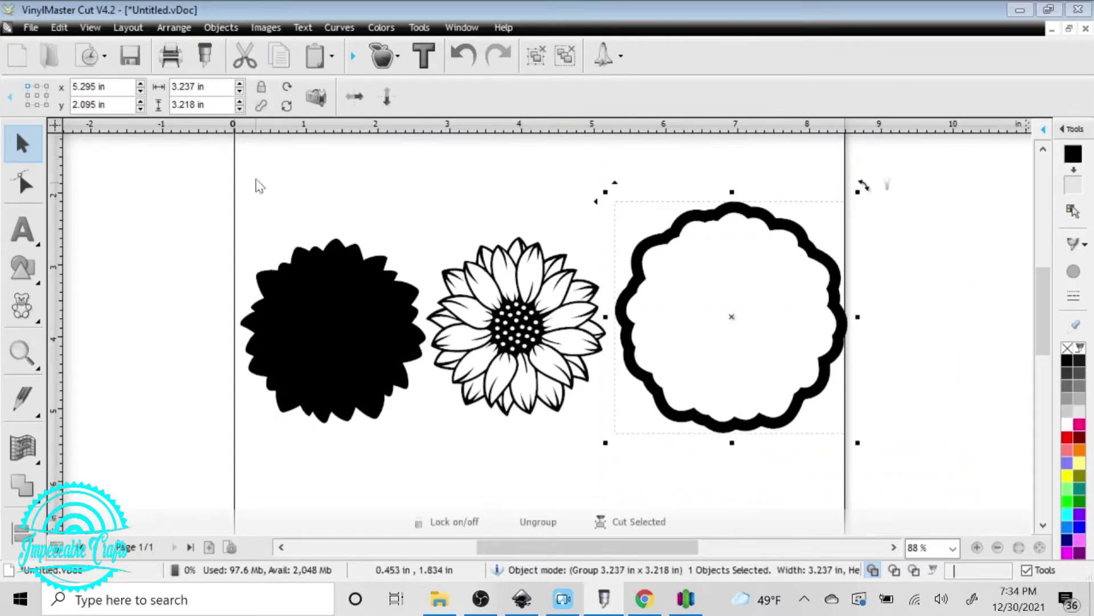
{"action": "left_click_drag", "start_coordinate": [195, 167], "coordinate": [625, 473]}
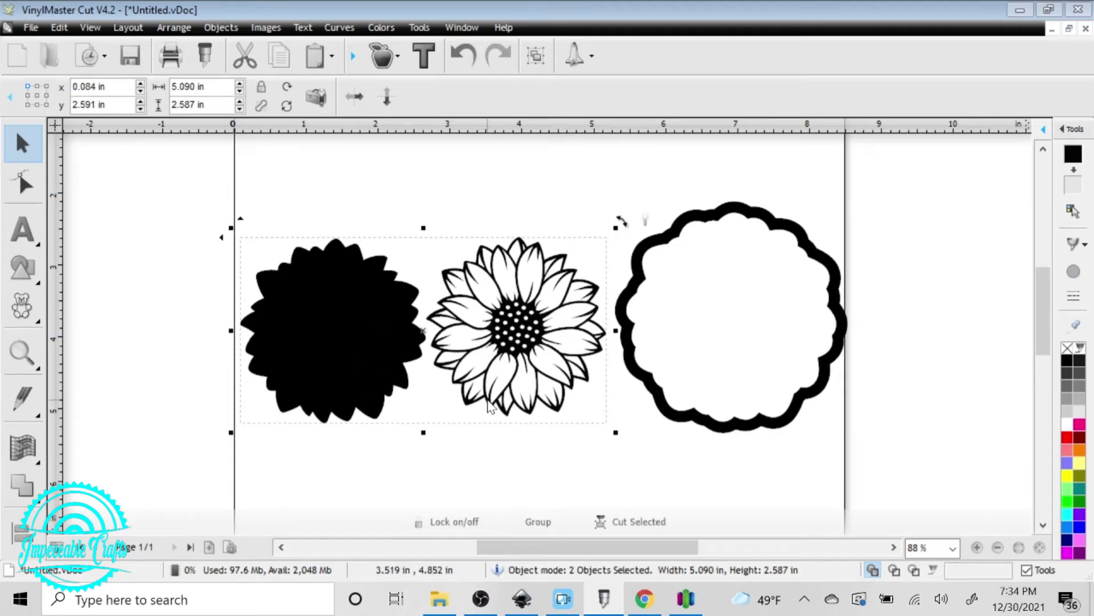
{"action": "left_click_drag", "start_coordinate": [905, 459], "coordinate": [605, 143]}
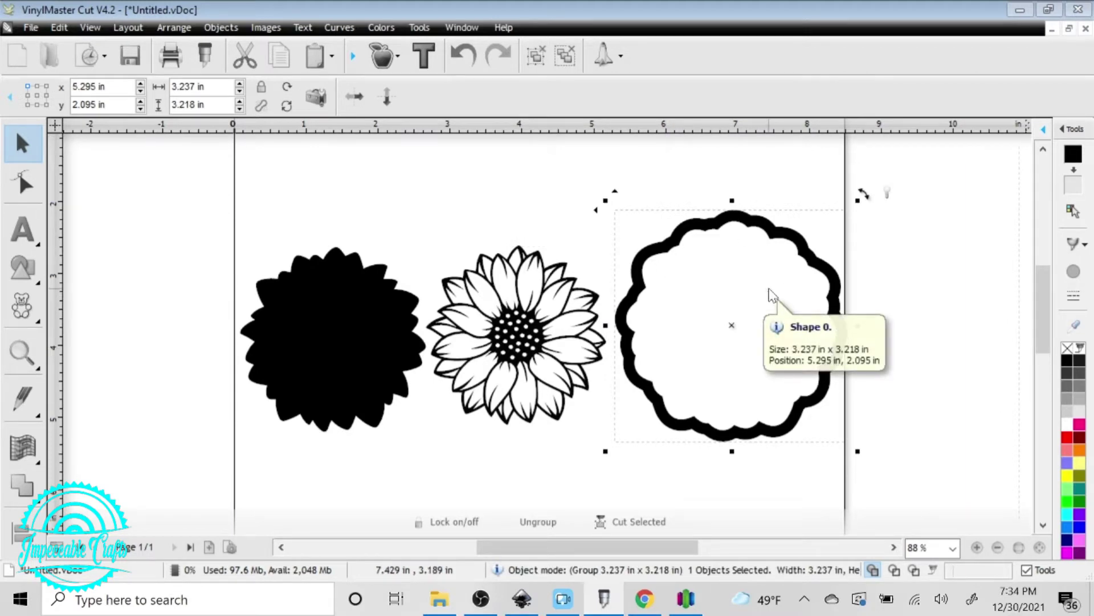
{"action": "key", "text": "ctrl+e"}
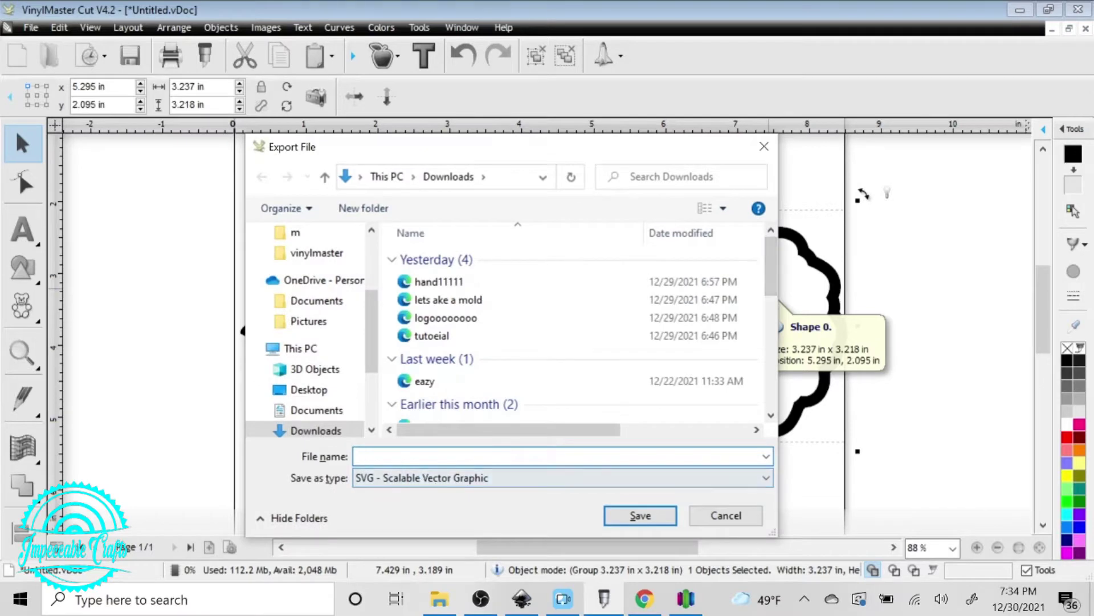
{"action": "type", "text": "sunflowe"}
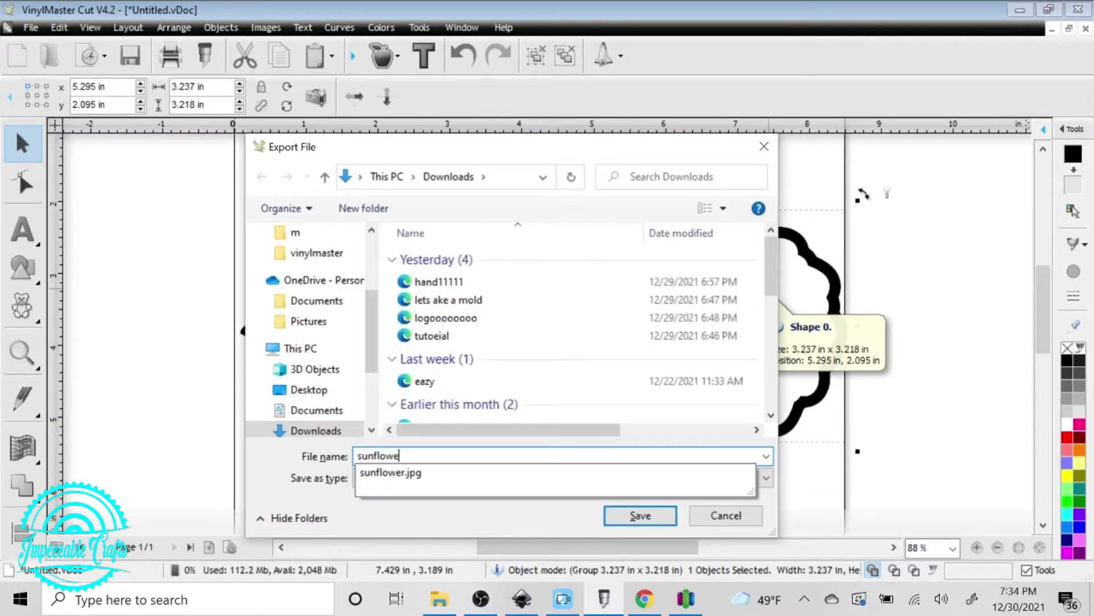
{"action": "type", "text": "rcase"}
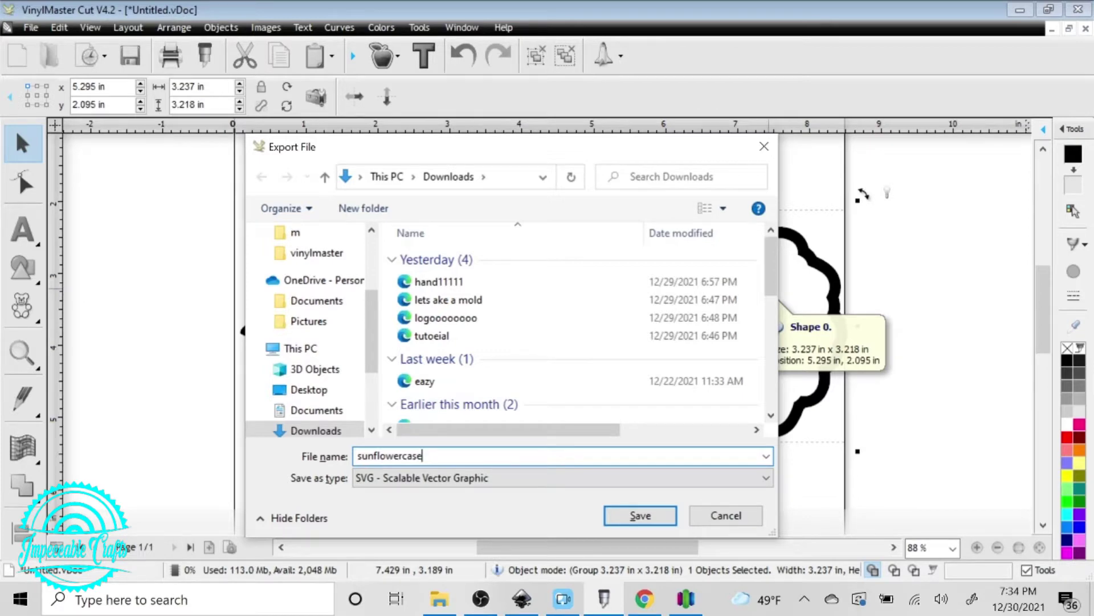
{"action": "key", "text": "Return"}
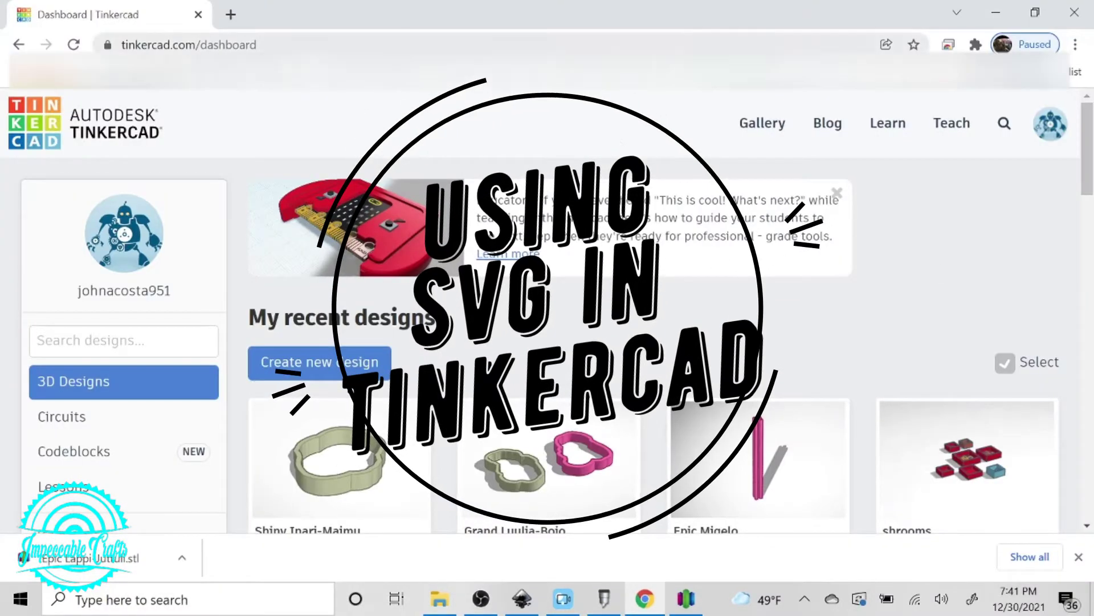
- Switch to Tinkercad and create a new 3D design
{"action": "left_click", "coordinate": [310, 44]}
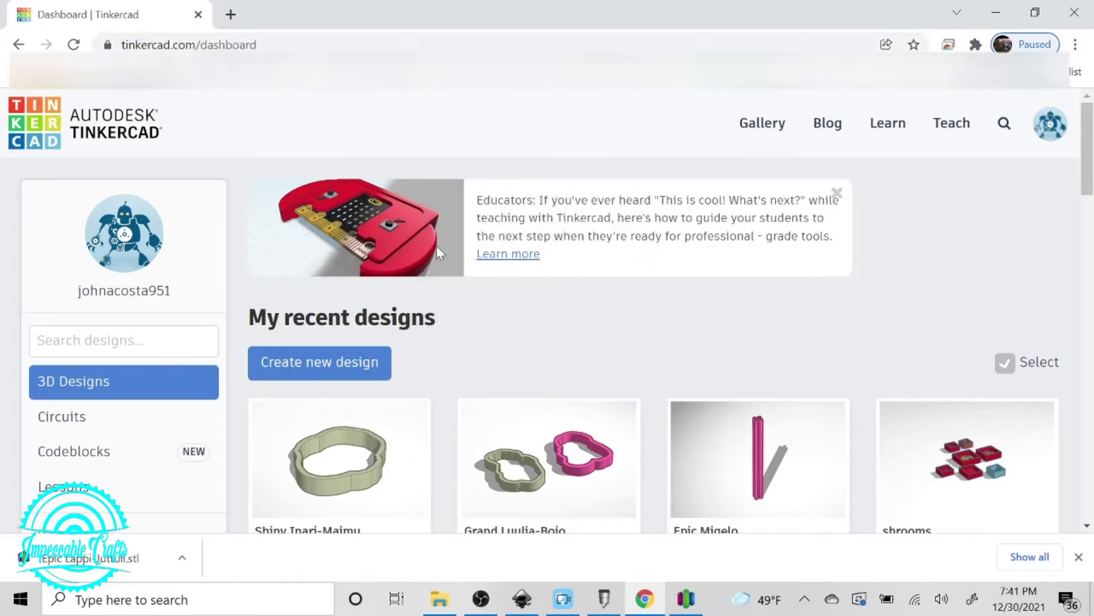
{"action": "left_click", "coordinate": [319, 363]}
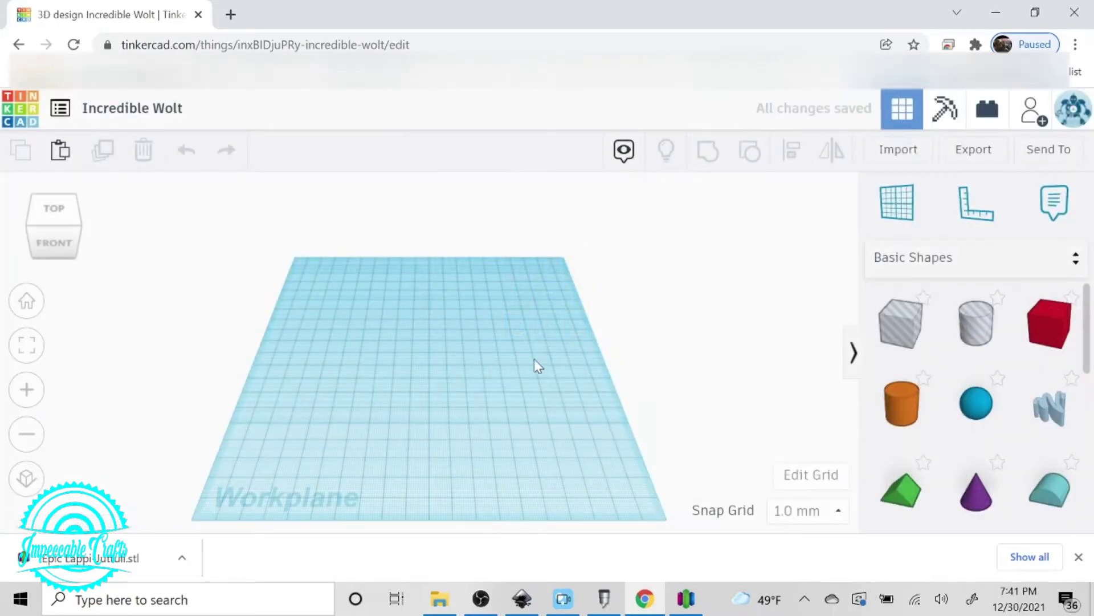
{"action": "left_click_drag", "start_coordinate": [538, 366], "coordinate": [476, 303]}
{"action": "mouse_move", "coordinate": [497, 390]}
{"action": "right_mouse_down"}
{"action": "mouse_move", "coordinate": [422, 332]}
{"action": "mouse_move", "coordinate": [568, 324]}
{"action": "mouse_move", "coordinate": [511, 447]}
{"action": "mouse_move", "coordinate": [416, 378]}
{"action": "mouse_move", "coordinate": [488, 340]}
{"action": "mouse_move", "coordinate": [505, 403]}
{"action": "mouse_move", "coordinate": [492, 386]}
{"action": "right_mouse_up"}
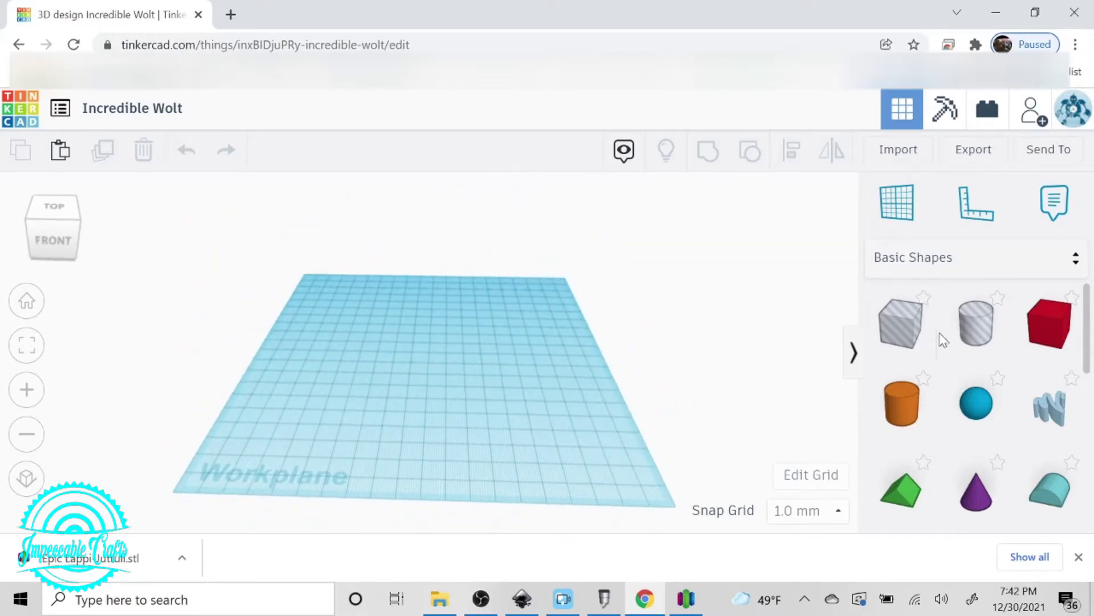
{"action": "left_click_drag", "start_coordinate": [1088, 312], "coordinate": [1093, 475]}
{"action": "scroll", "coordinate": [1092, 475], "scroll_direction": "up", "scroll_amount": 8}
- Import sunflowercase.svg from the Downloads folder, centered on the artboard, at 30% scale
{"action": "left_click", "coordinate": [899, 150]}
{"action": "left_click", "coordinate": [533, 317]}
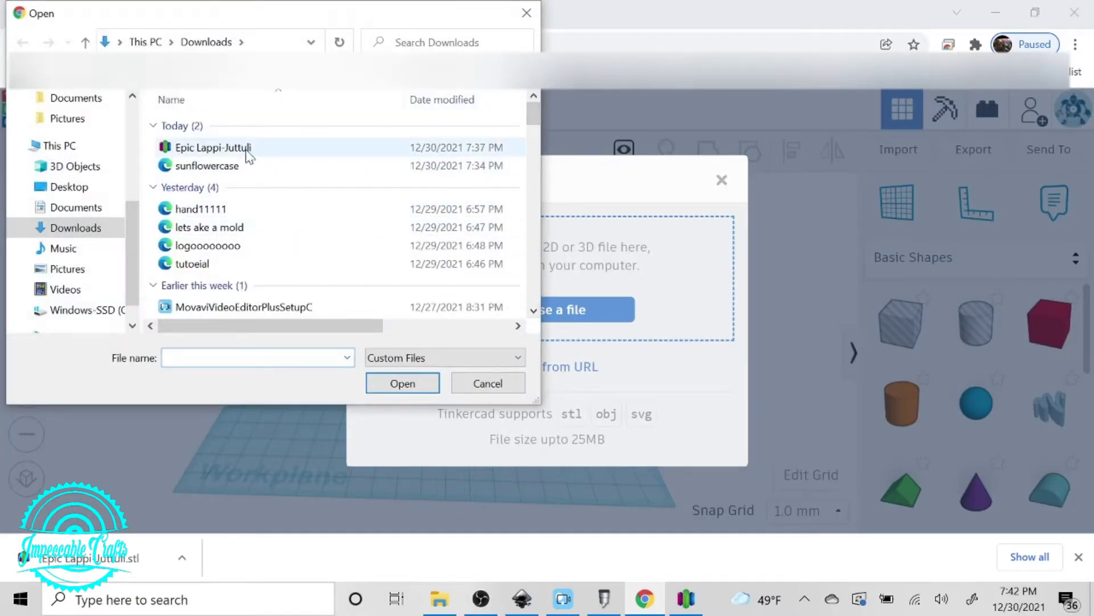
{"action": "double_click", "coordinate": [244, 170]}
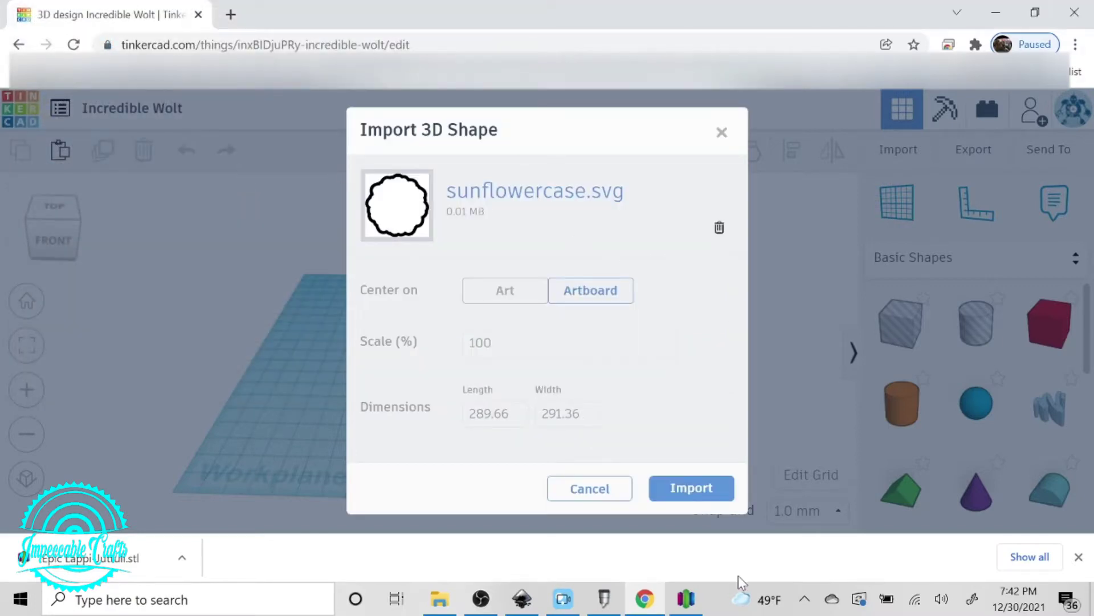
{"action": "key", "text": "Tab"}
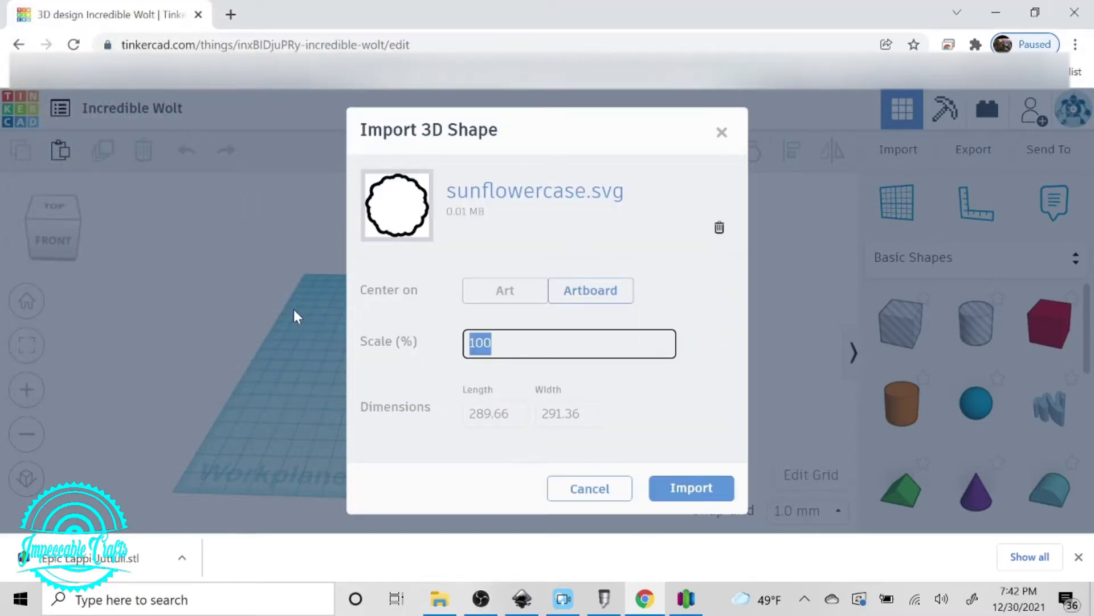
{"action": "type", "text": "20"}
{"action": "left_click", "coordinate": [634, 416]}
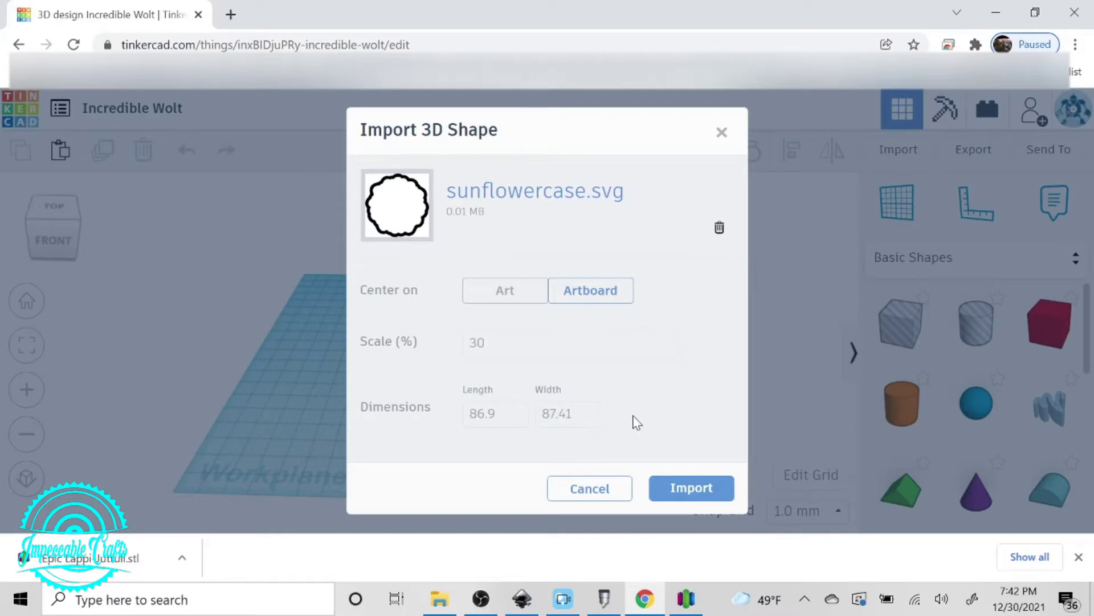
{"action": "left_click", "coordinate": [691, 489]}
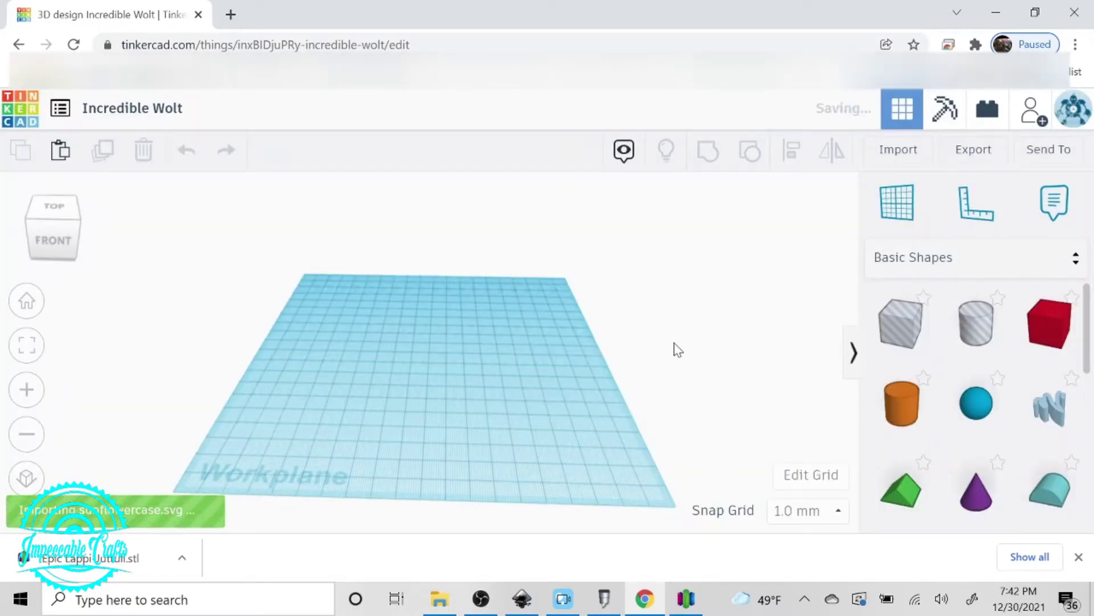
- Switch to VinylMaster and select the grouped scalloped ring to check its size
{"action": "right_click_drag", "start_coordinate": [677, 350], "coordinate": [605, 541]}
{"action": "left_click", "coordinate": [604, 598]}
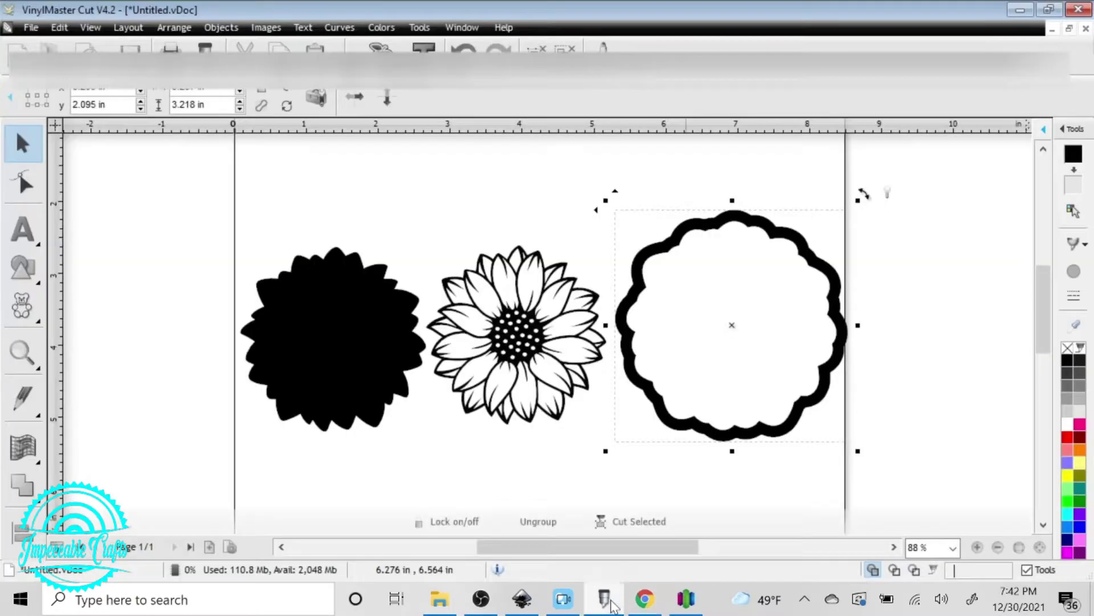
{"action": "left_click", "coordinate": [619, 167]}
{"action": "left_click_drag", "start_coordinate": [617, 164], "coordinate": [934, 490]}
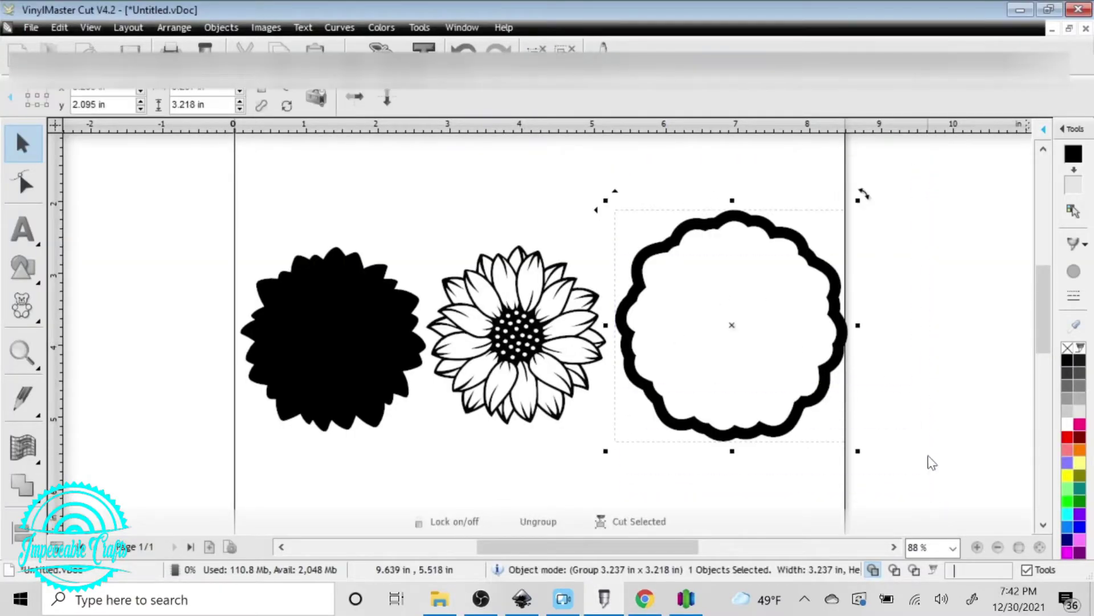
{"action": "left_click", "coordinate": [945, 405]}
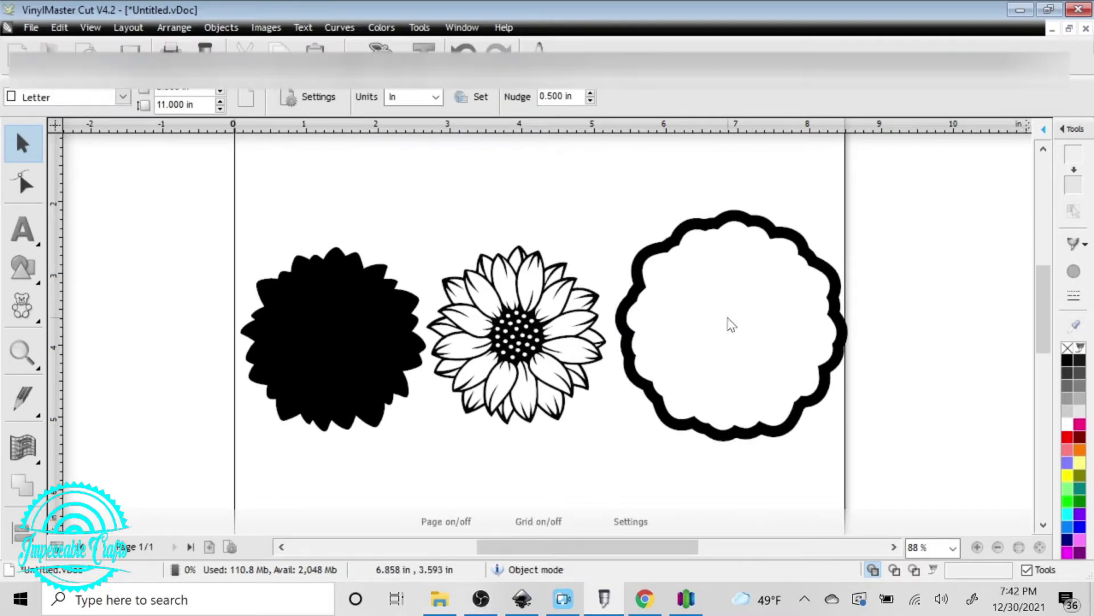
{"action": "left_click_drag", "start_coordinate": [616, 171], "coordinate": [894, 484]}
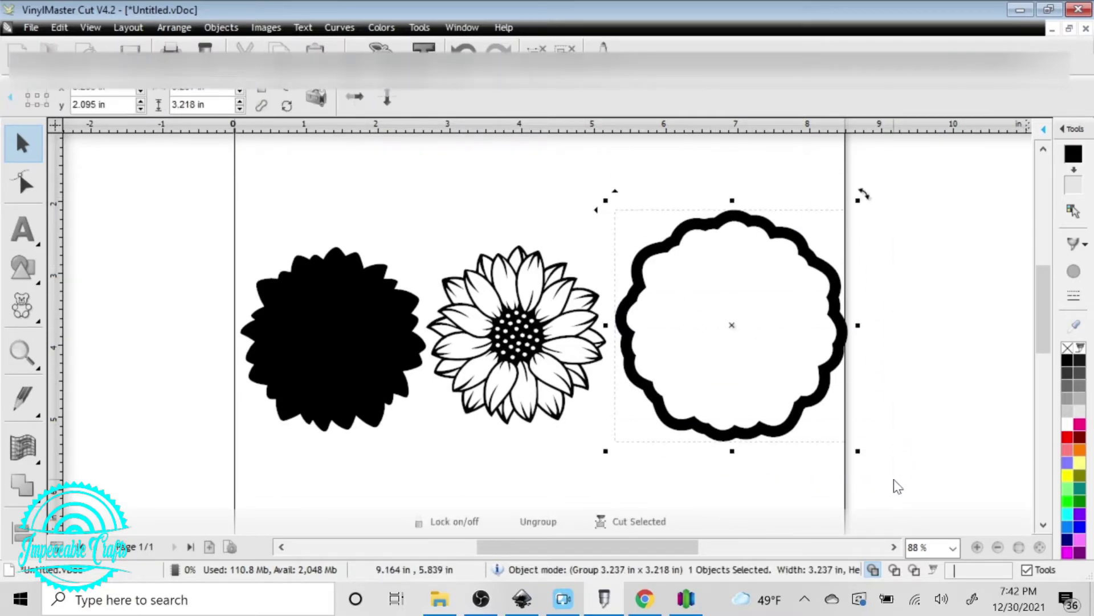
- Return to Tinkercad and shift the imported ring slightly on the workplane, by about 4.55 and 4.29 mm
{"action": "left_click", "coordinate": [650, 607]}
{"action": "right_click_drag", "start_coordinate": [621, 334], "coordinate": [618, 366]}
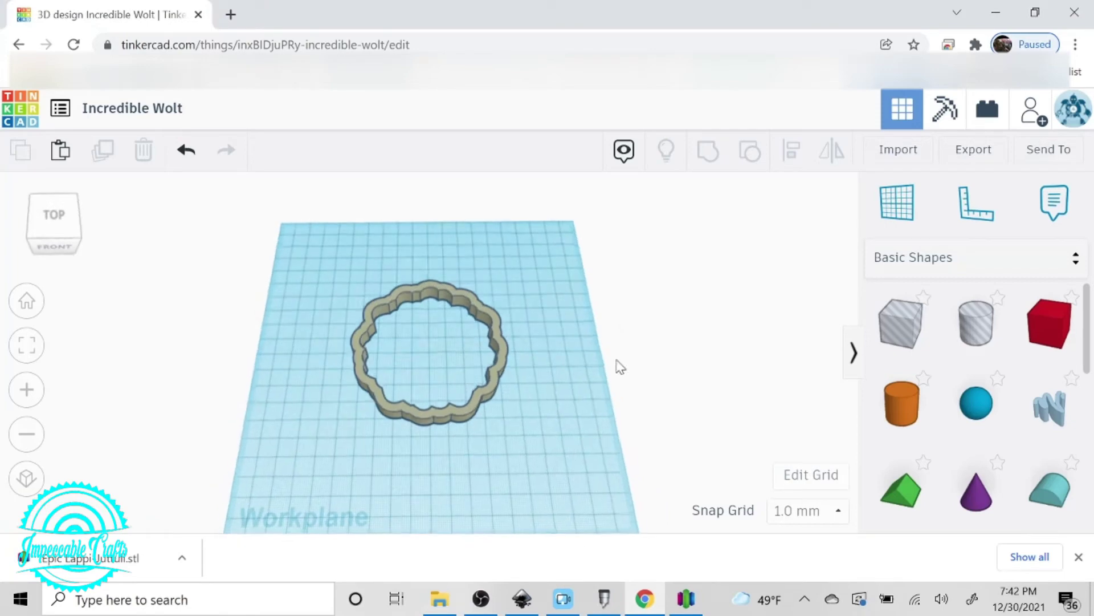
{"action": "mouse_move", "coordinate": [492, 393]}
{"action": "left_mouse_down"}
{"action": "mouse_move", "coordinate": [496, 351]}
{"action": "mouse_move", "coordinate": [501, 401]}
{"action": "left_mouse_up"}
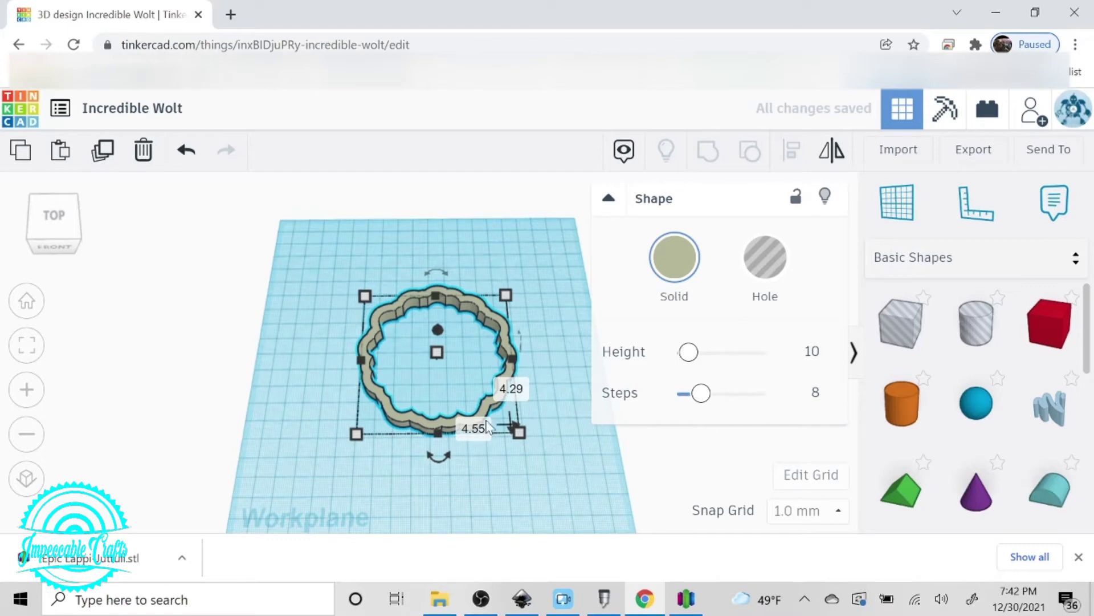
- Check the scalloped ring's size in VinylMaster, and return to Tinkercad to inspect the imported ring's width
{"action": "left_click", "coordinate": [604, 606]}
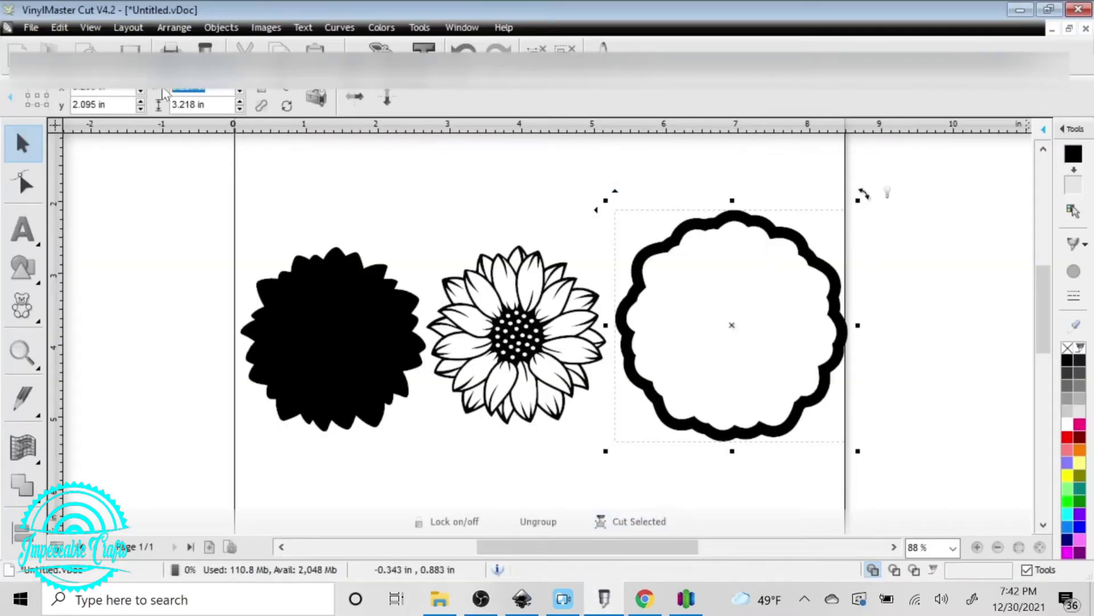
{"action": "left_click", "coordinate": [644, 598]}
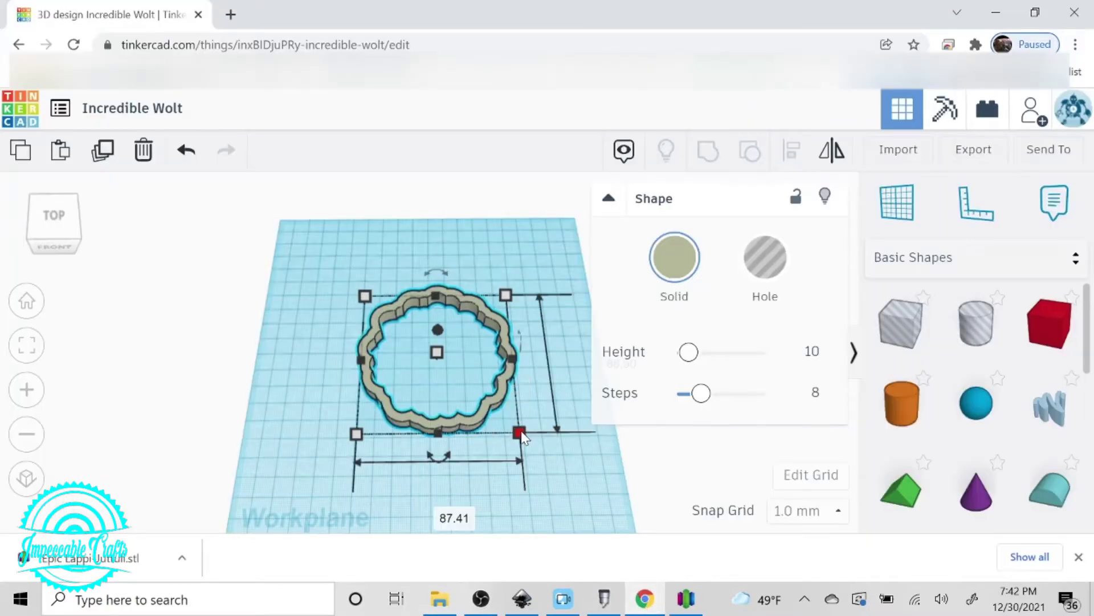
{"action": "left_click", "coordinate": [439, 511]}
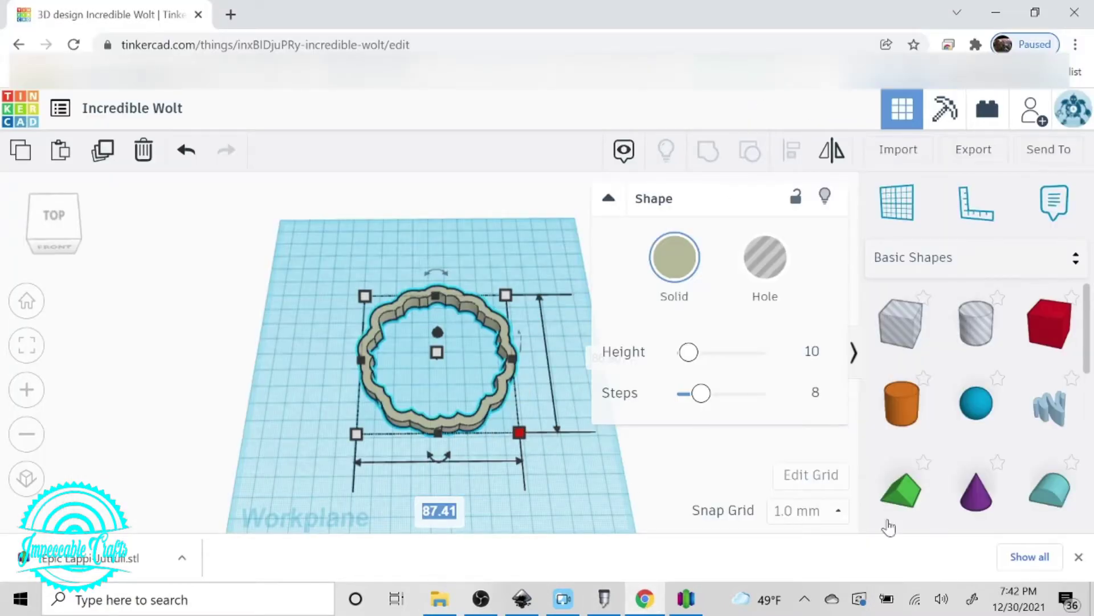
- Change the workplane grid units from millimeters to inches and update the grid
{"action": "left_click", "coordinate": [813, 477]}
{"action": "left_click", "coordinate": [474, 265]}
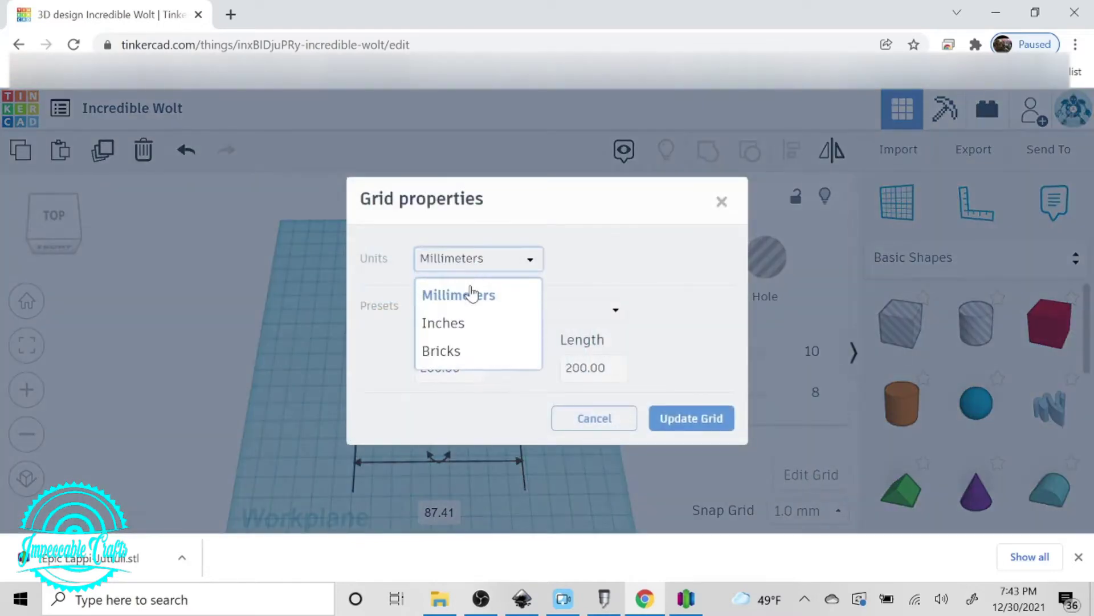
{"action": "left_click", "coordinate": [469, 323]}
{"action": "left_click", "coordinate": [707, 424]}
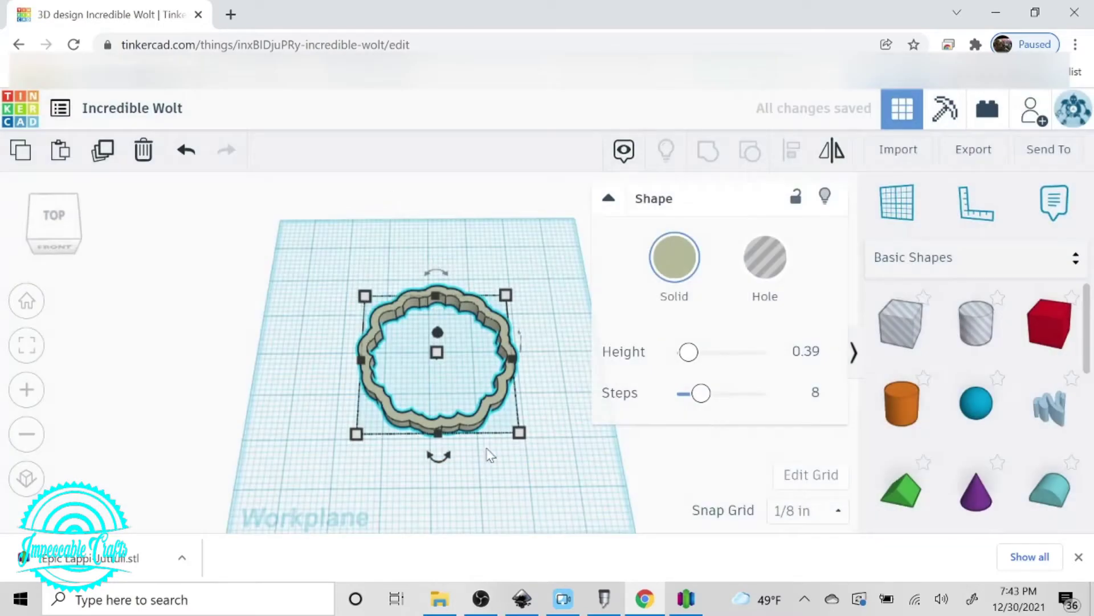
- Set the imported ring's width to 3.237 in to match the original artwork
{"action": "left_click", "coordinate": [443, 516]}
{"action": "type", "text": "3.237"}
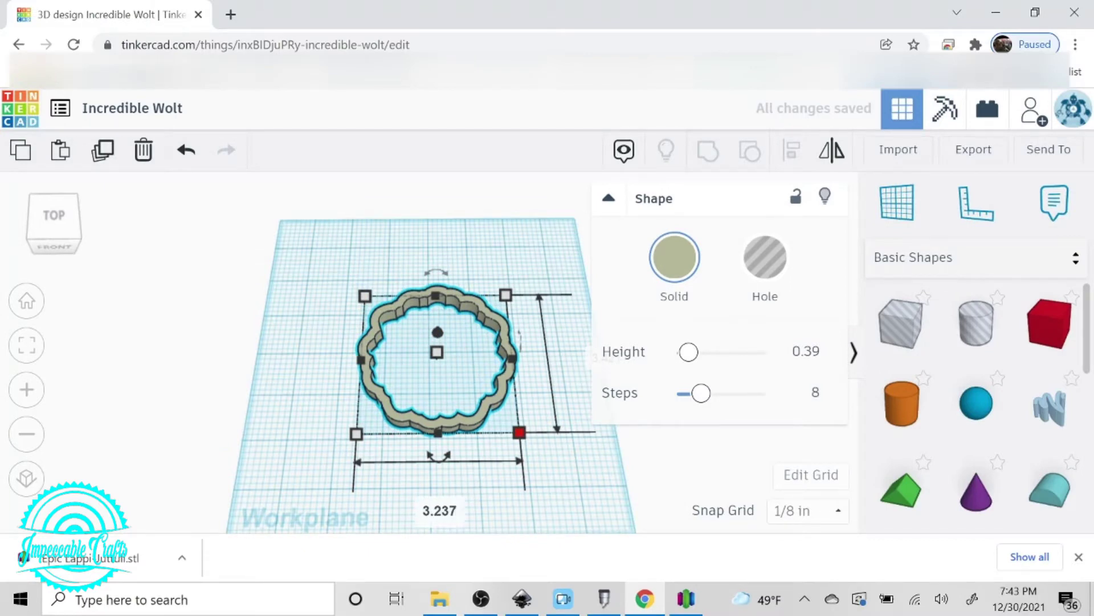
{"action": "key", "text": "Return"}
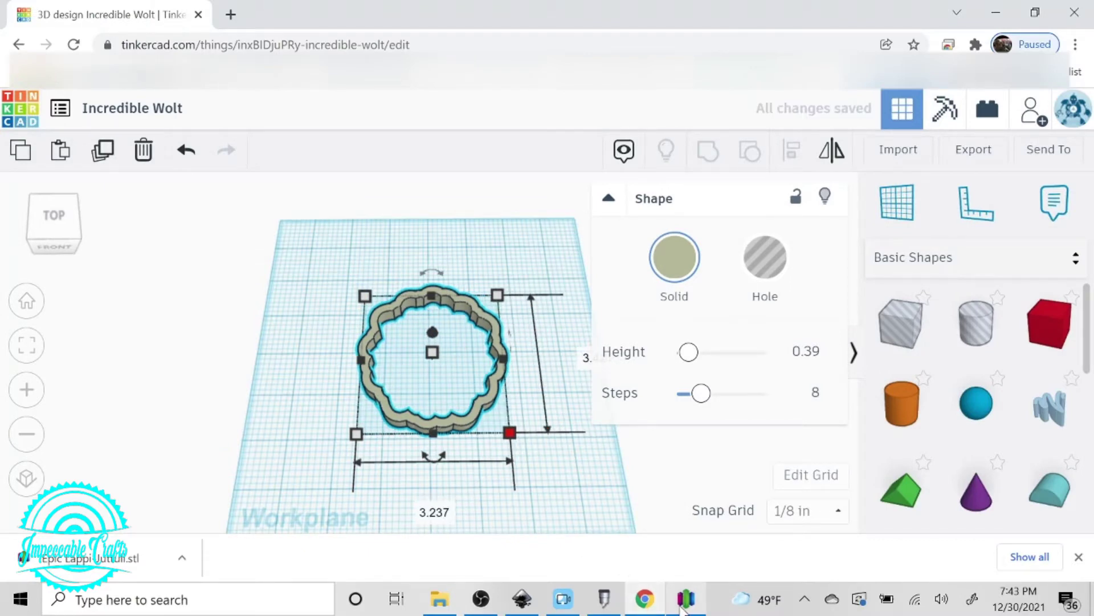
- Check the ring's other dimension in VinylMaster, return to Tinkercad, set the imported ring's length to 3.218 in, and deselect it
{"action": "scroll", "coordinate": [655, 500], "scroll_direction": "down", "scroll_amount": 3}
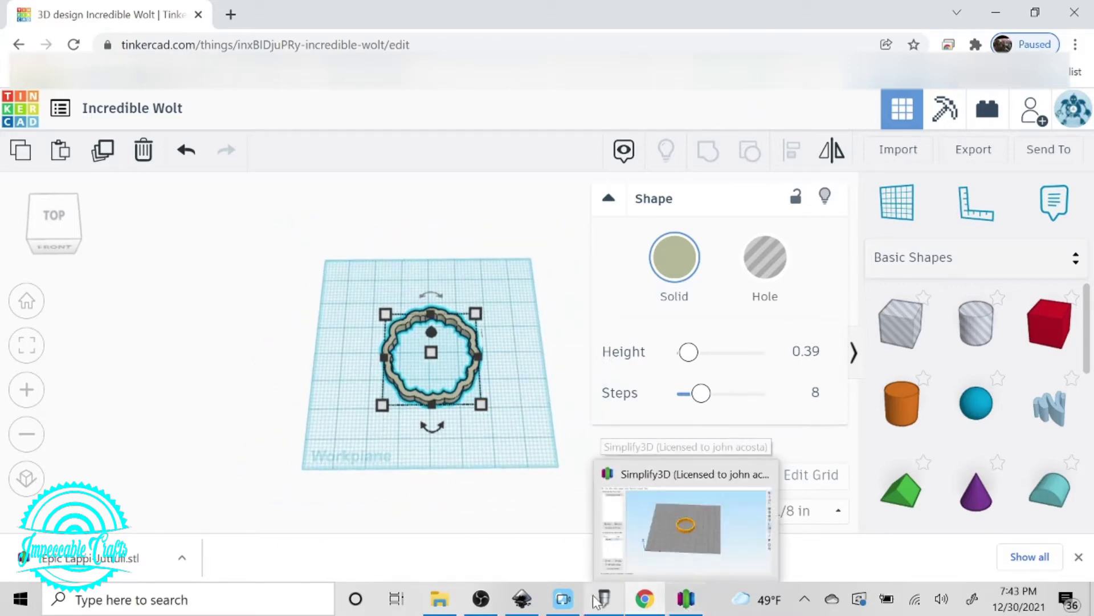
{"action": "left_click", "coordinate": [684, 603]}
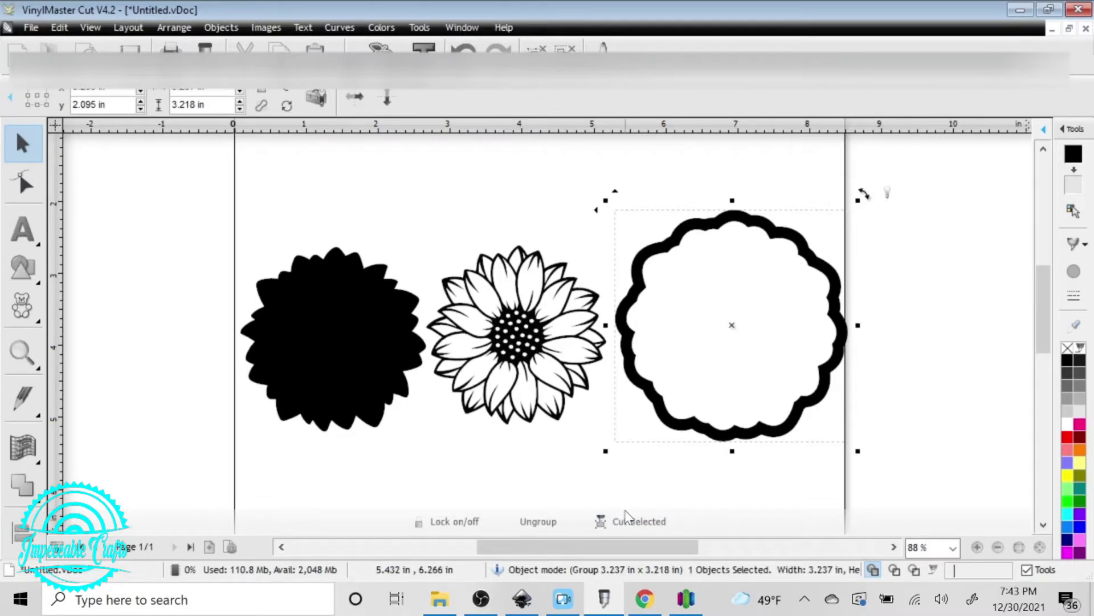
{"action": "left_click", "coordinate": [642, 599]}
{"action": "mouse_move", "coordinate": [483, 403]}
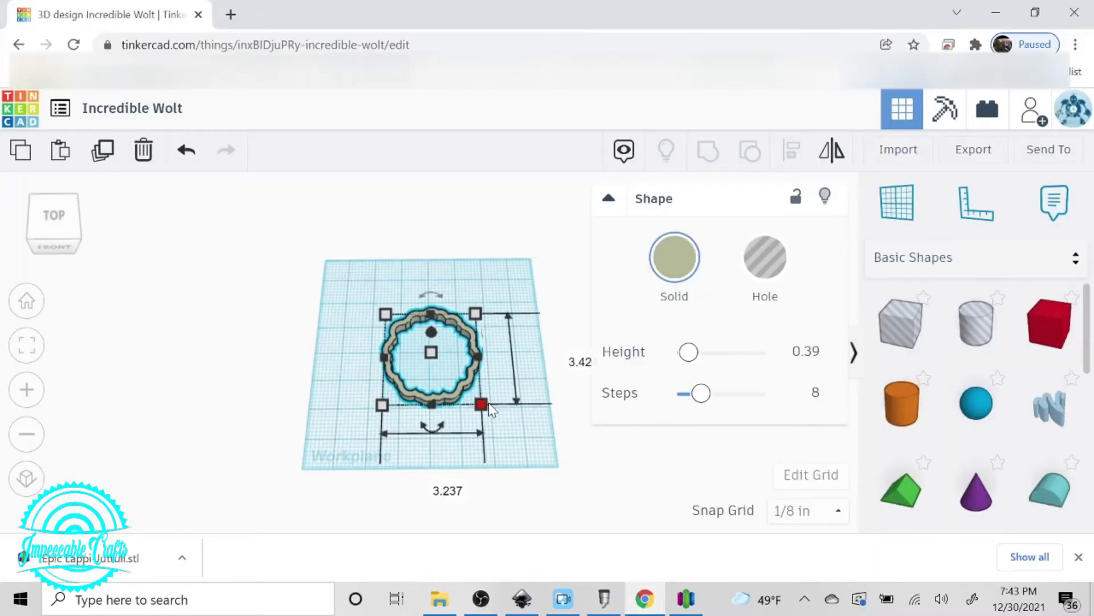
{"action": "left_click", "coordinate": [575, 359]}
{"action": "type", "text": "3.218"}
{"action": "key", "text": "Return"}
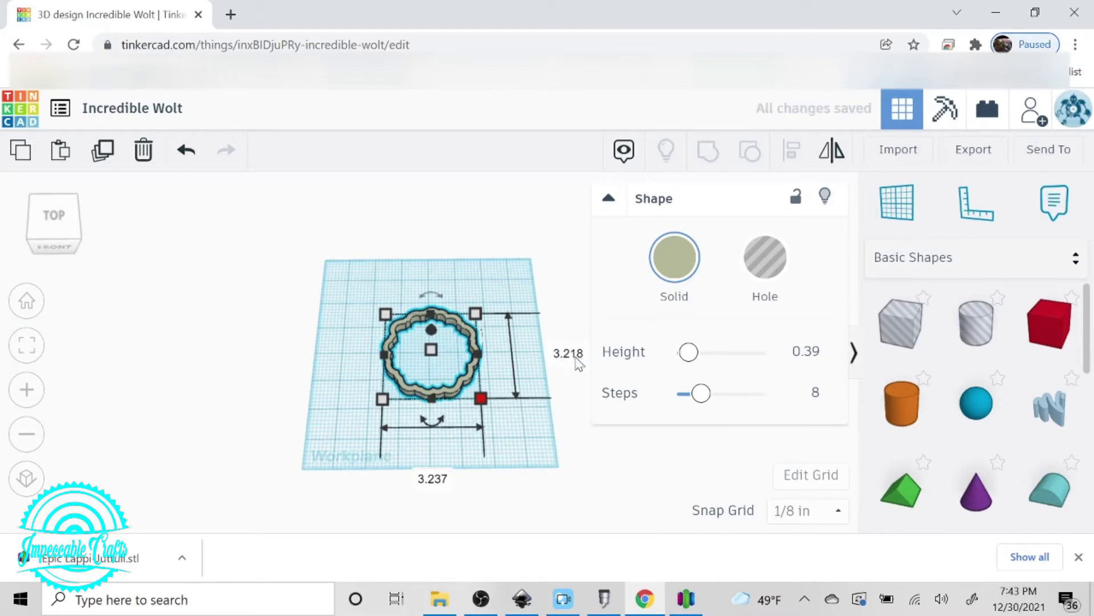
{"action": "left_click", "coordinate": [219, 406]}
{"action": "scroll", "coordinate": [457, 384], "scroll_direction": "up", "scroll_amount": 3}
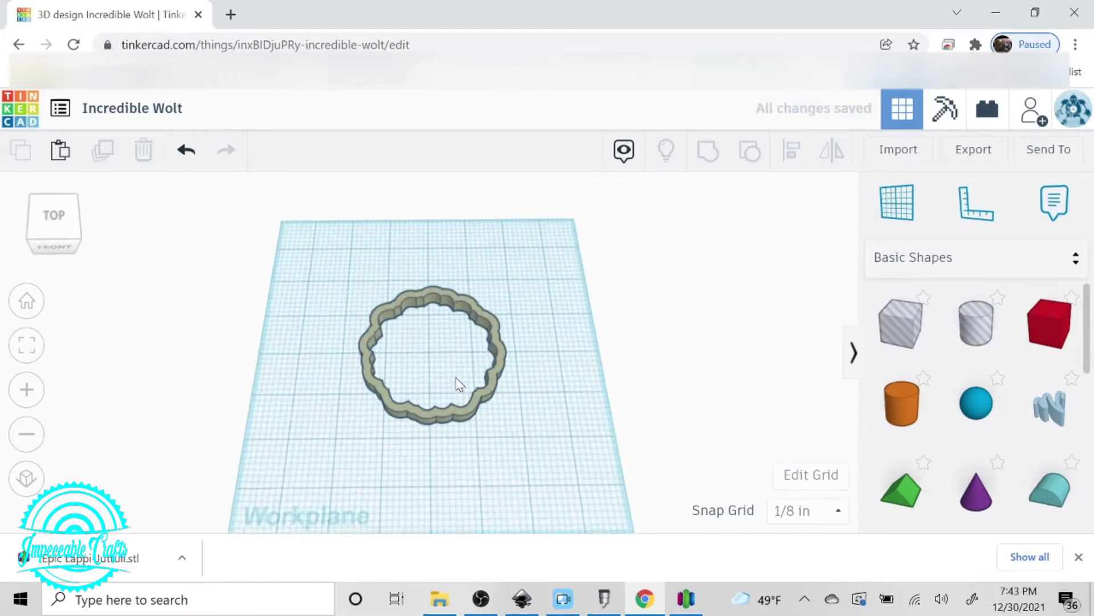
- Open the workplane's grid properties for editing
{"action": "left_click", "coordinate": [807, 475]}
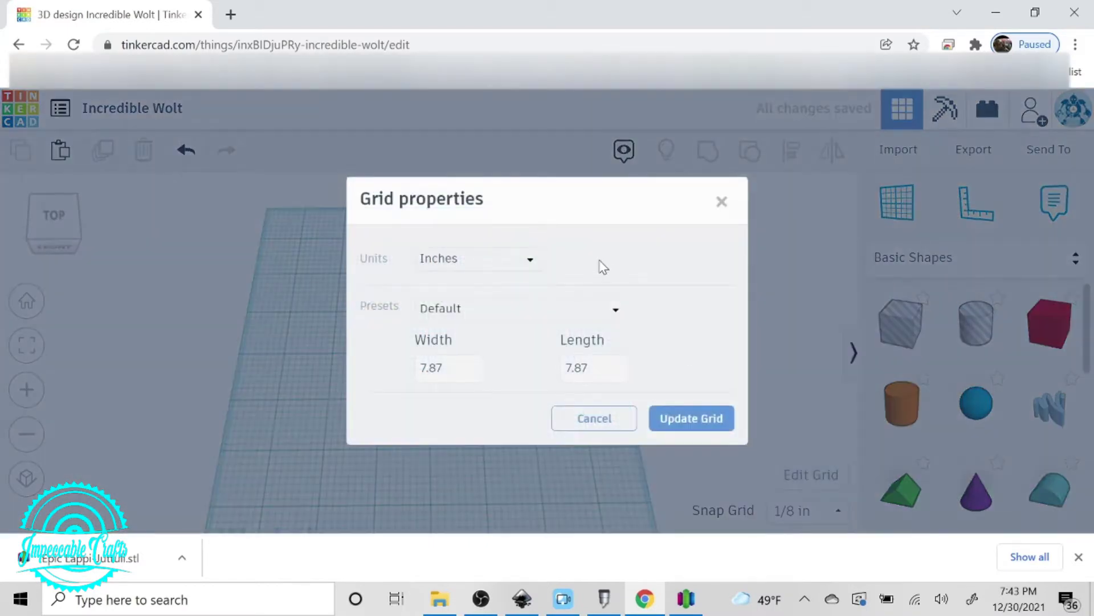